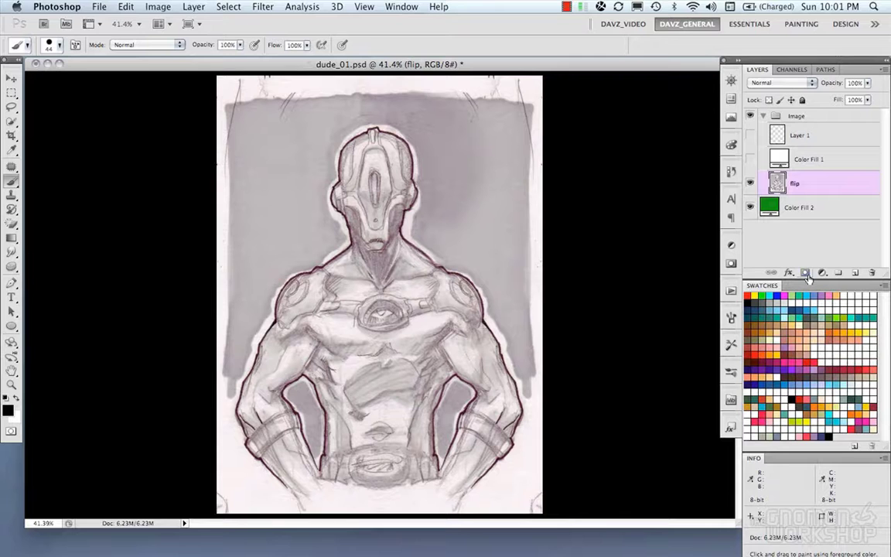
- Add a layer mask to the flip layer and paint black over the robot's head
left_click(806, 273)
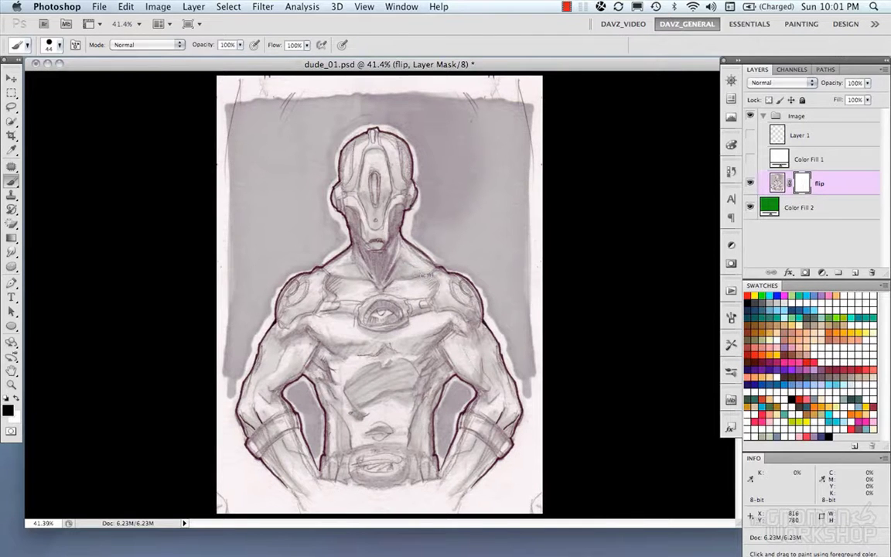
left_click_drag(418, 271, 457, 271)
mouse_move(372, 221)
left_mouse_down()
mouse_move(414, 177)
mouse_move(407, 249)
mouse_move(384, 330)
mouse_move(328, 430)
mouse_move(442, 318)
mouse_move(424, 198)
left_mouse_up()
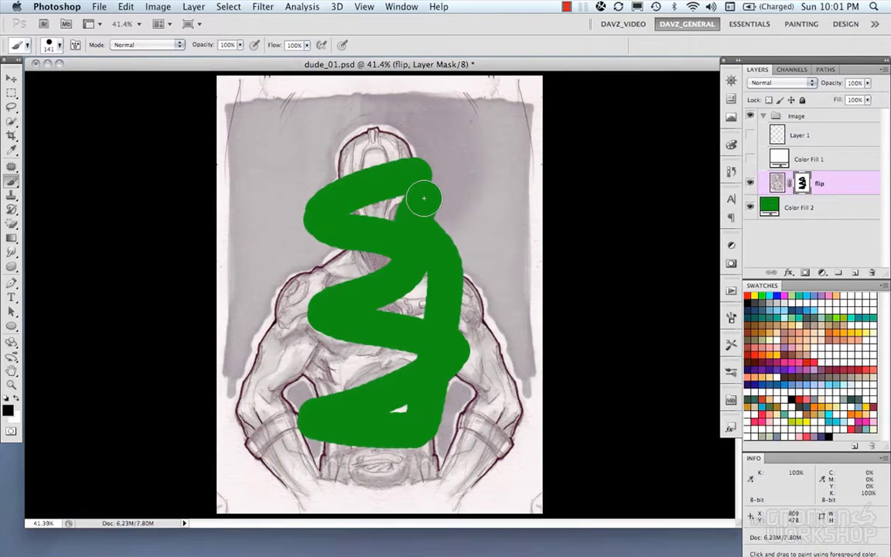
key("ctrl+z")
mouse_move(306, 197)
left_mouse_down()
mouse_move(433, 178)
mouse_move(372, 247)
left_mouse_up()
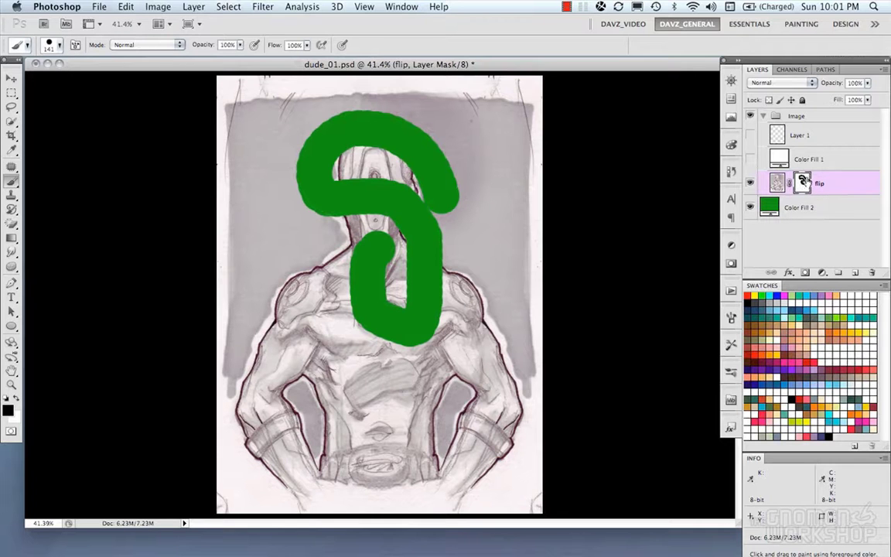
key("ctrl+z")
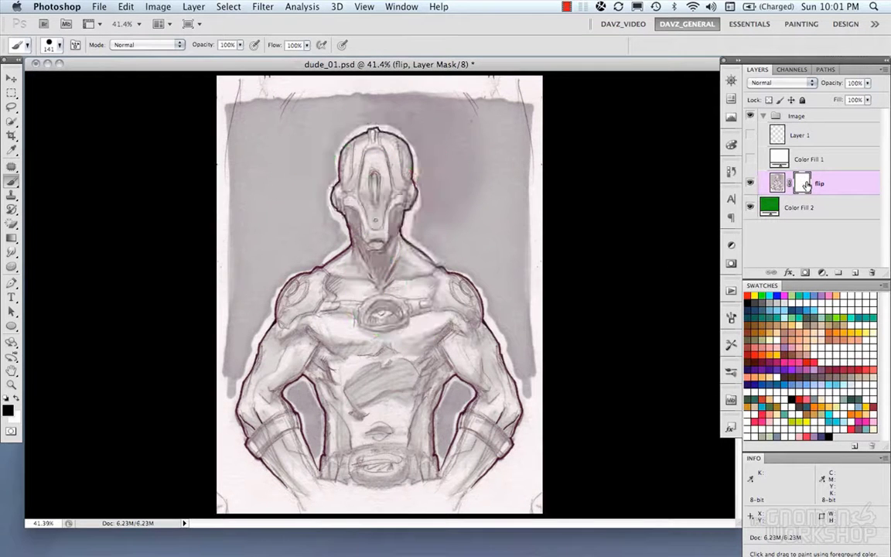
key("ctrl+z")
key("ctrl+z")
key("ctrl+z")
key("ctrl+z")
key("bracketleft")
key("bracketleft")
key("bracketleft")
key("bracketleft")
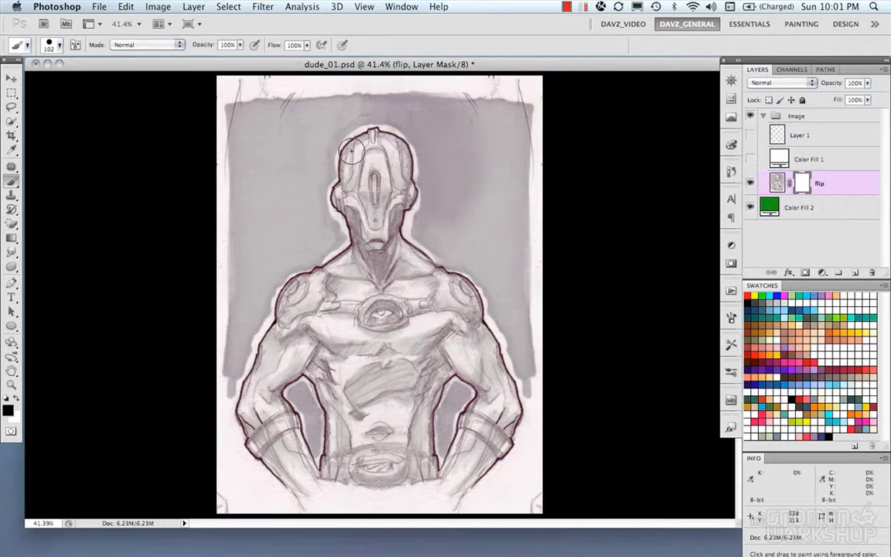
mouse_move(337, 142)
left_mouse_down()
mouse_move(364, 172)
mouse_move(344, 116)
mouse_move(325, 158)
mouse_move(397, 181)
mouse_move(325, 201)
mouse_move(371, 174)
mouse_move(313, 220)
mouse_move(410, 156)
mouse_move(367, 126)
mouse_move(383, 194)
left_mouse_up()
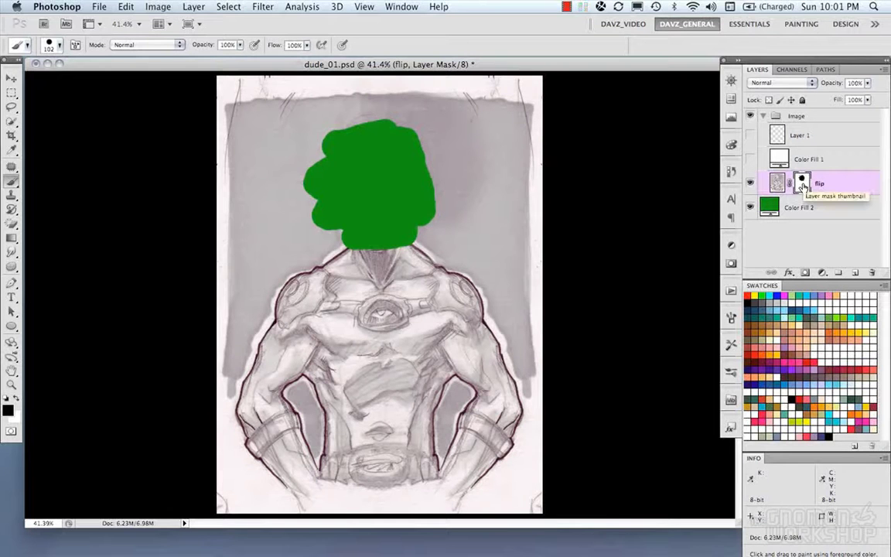
- Inspect the mask on its own, then toggle flip's visibility to compare with the green fill
left_click(803, 185, "alt")
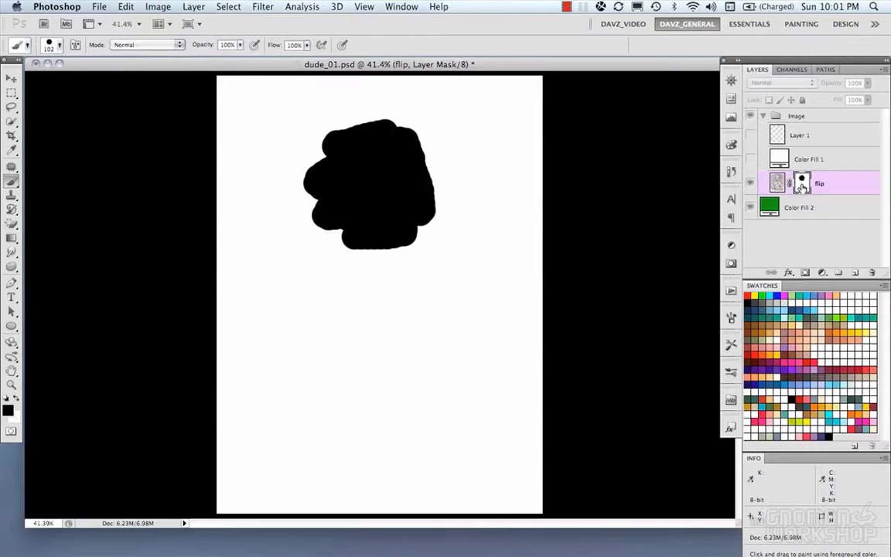
key("super+2")
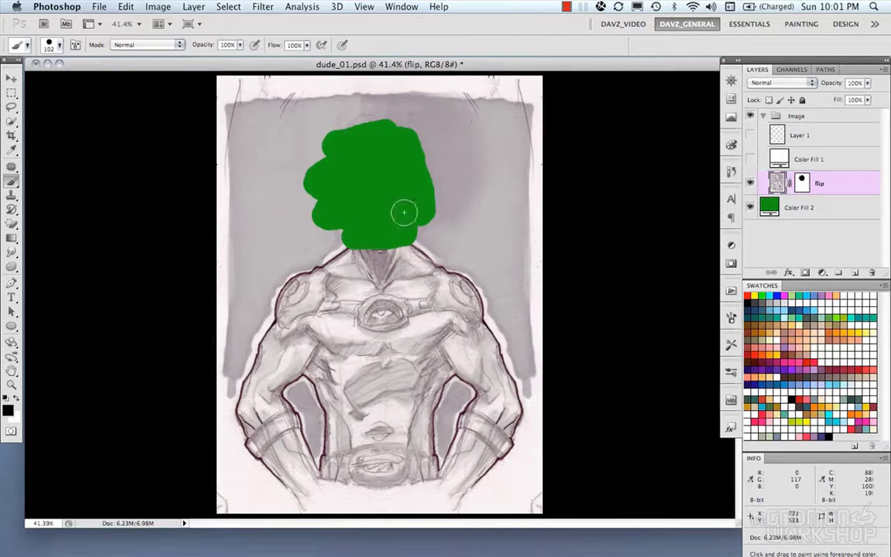
left_click(751, 183)
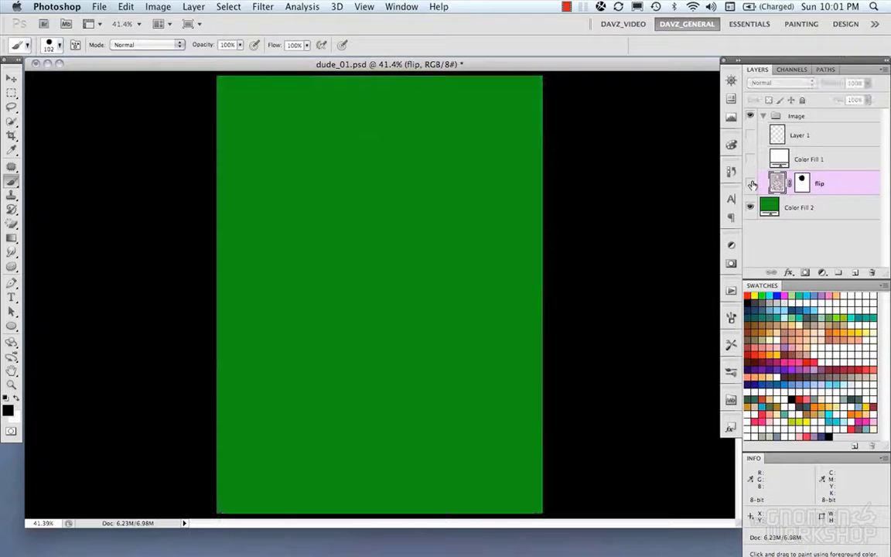
left_click(751, 184)
left_click(753, 186)
left_click(752, 185)
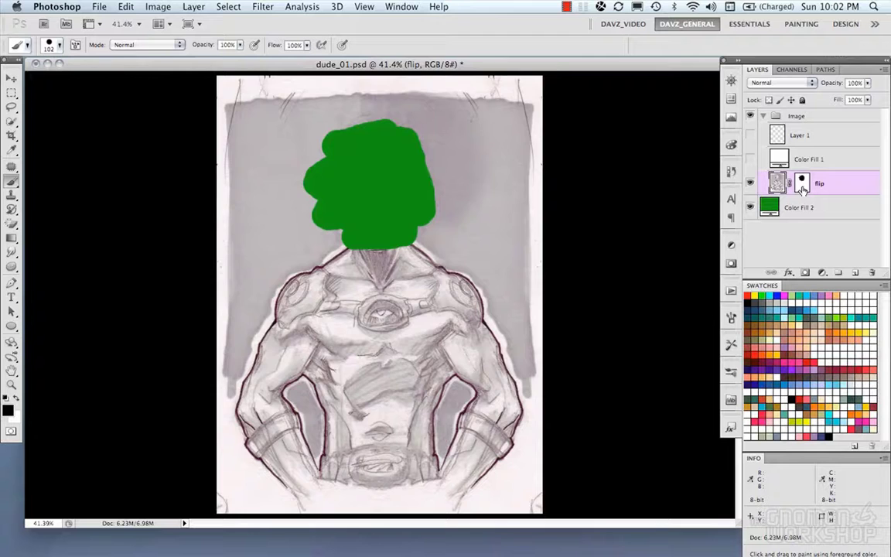
- Apply a 41.5-pixel Gaussian Blur to the flip mask, then return to the brush and composite view
left_click(803, 186, "alt")
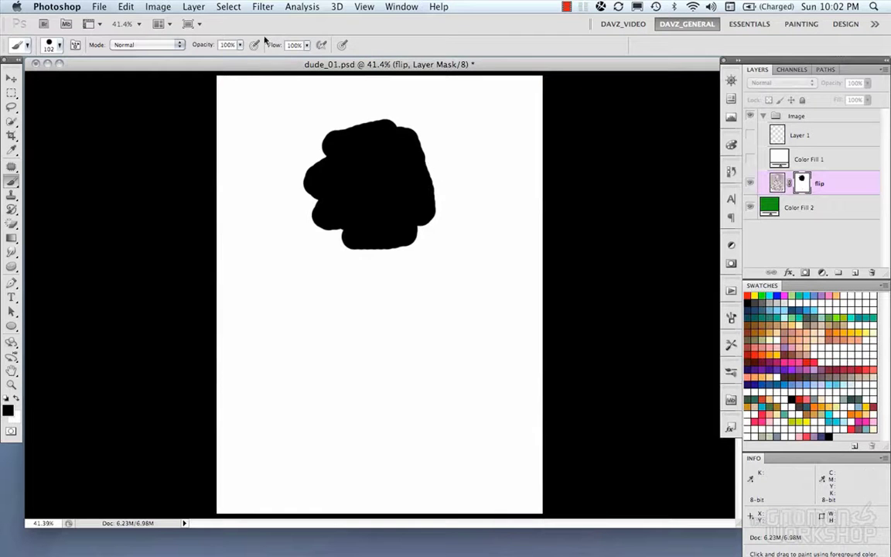
left_click(263, 6)
mouse_move(279, 140)
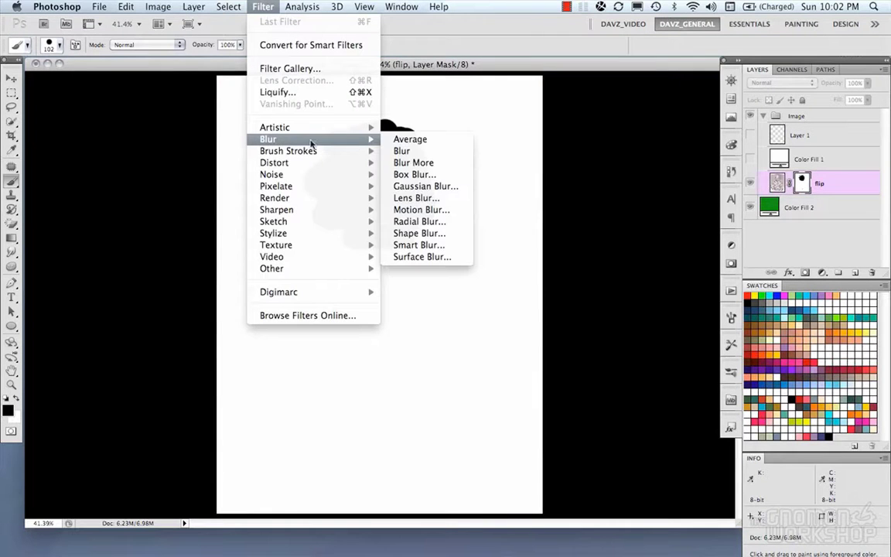
left_click(416, 187)
left_click_drag(543, 276, 571, 275)
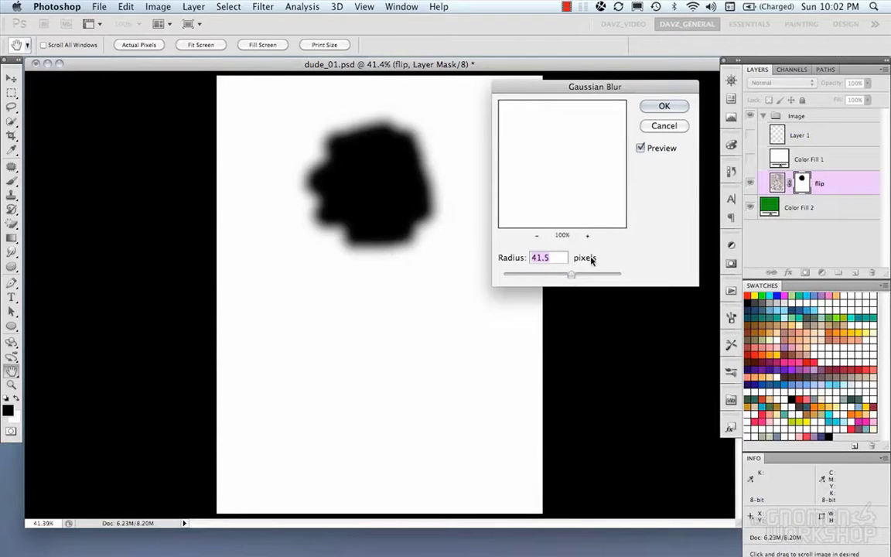
left_click(663, 108)
key("b")
key("ctrl+grave")
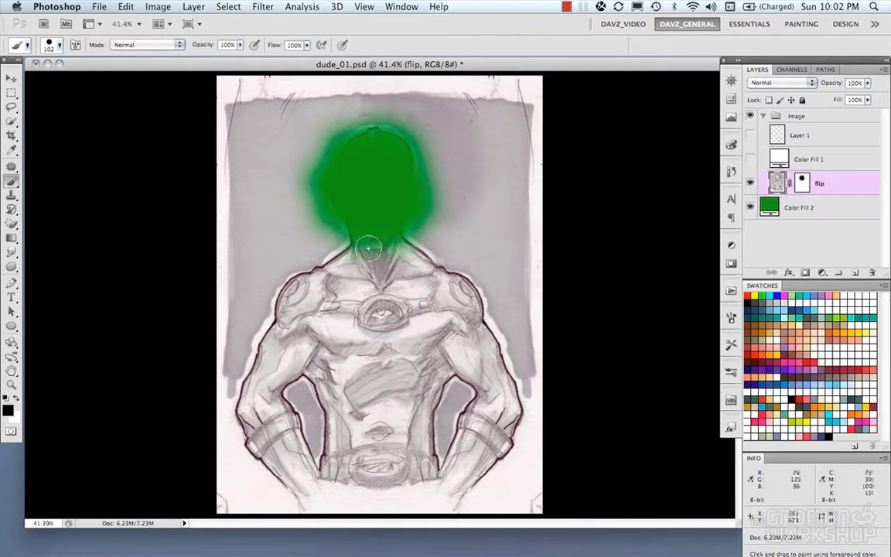
- Try disabling, deleting and applying the flip mask, undoing the delete and apply
right_click(799, 186)
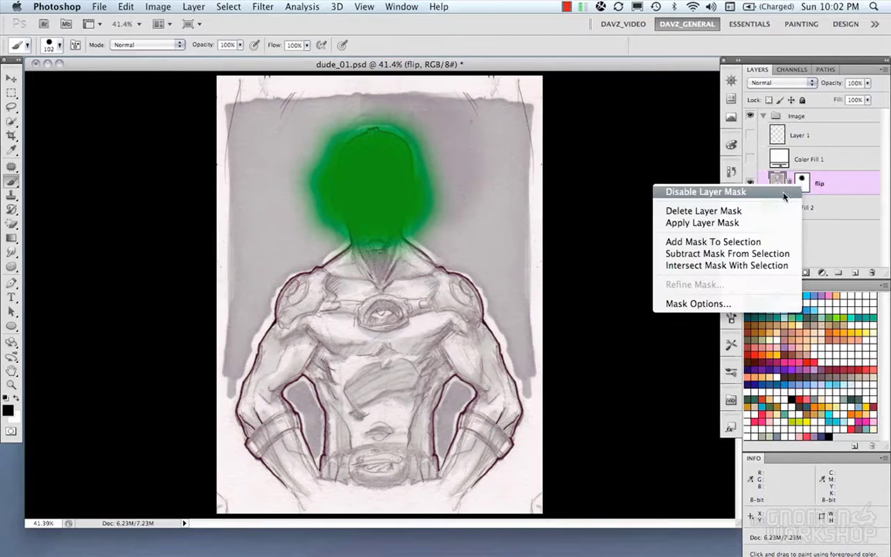
left_click(705, 192)
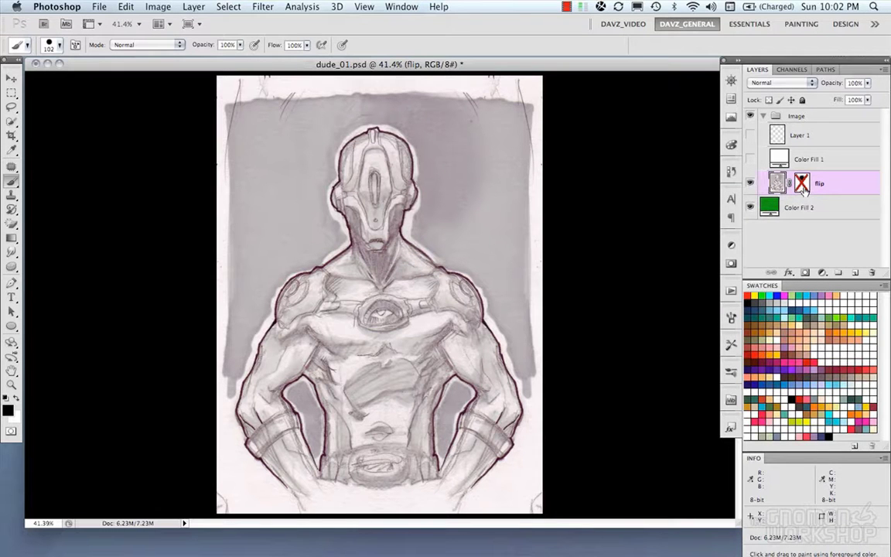
right_click(805, 190)
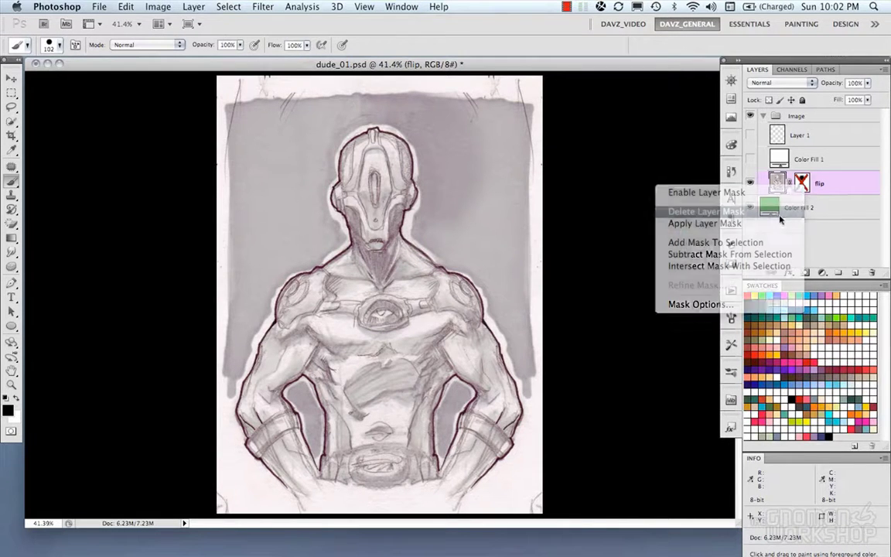
left_click(781, 216)
key("super+z")
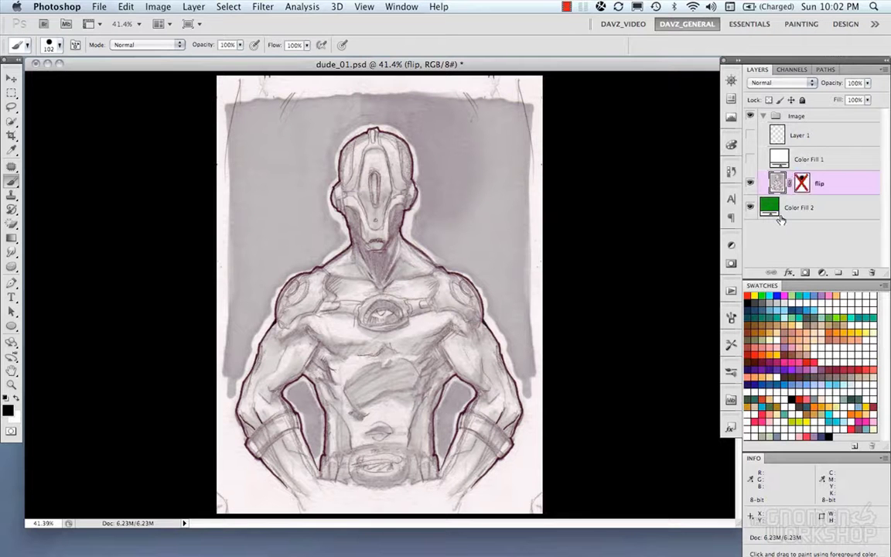
right_click(803, 186)
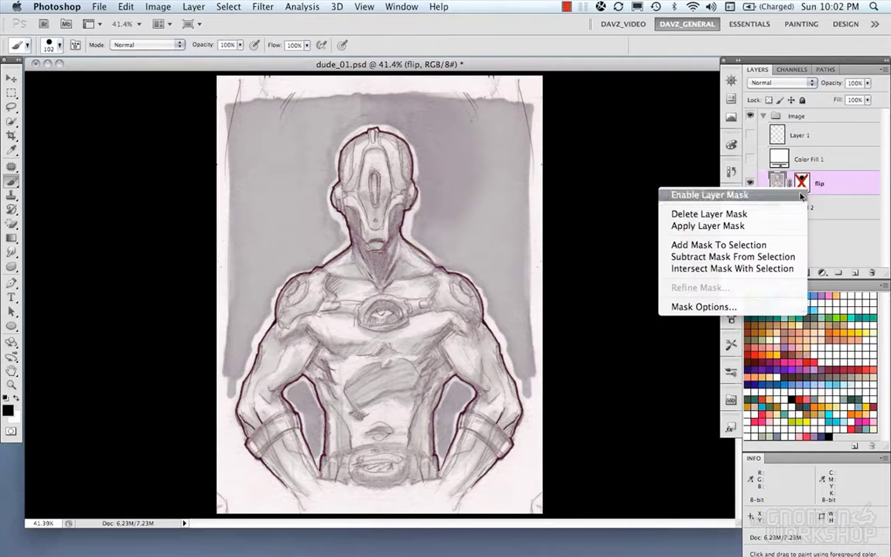
left_click(770, 226)
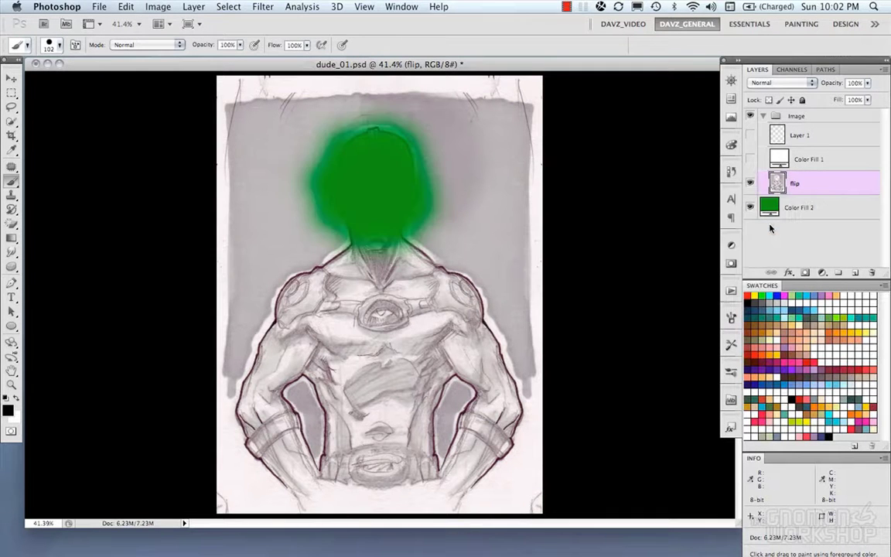
key("super+z")
- Check the Layer Mask display options, then delete the flip layer's mask
right_click(805, 184)
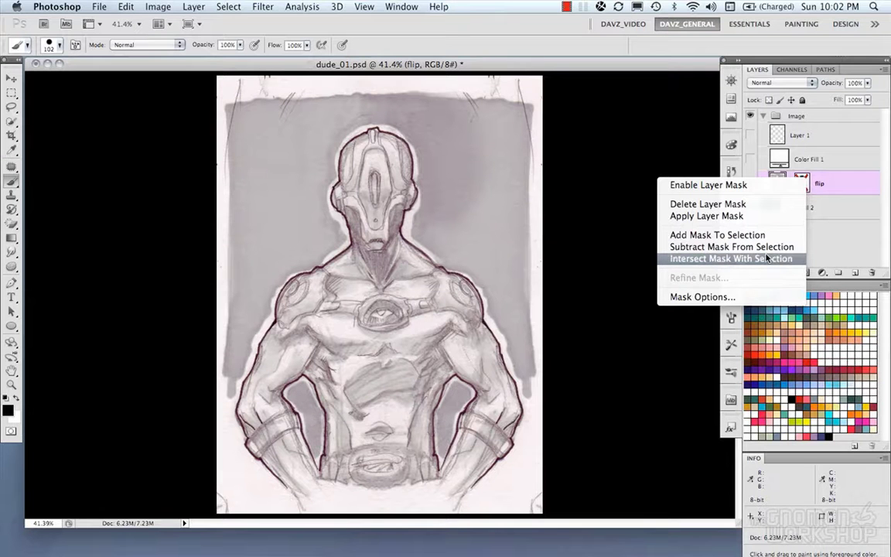
left_click(748, 297)
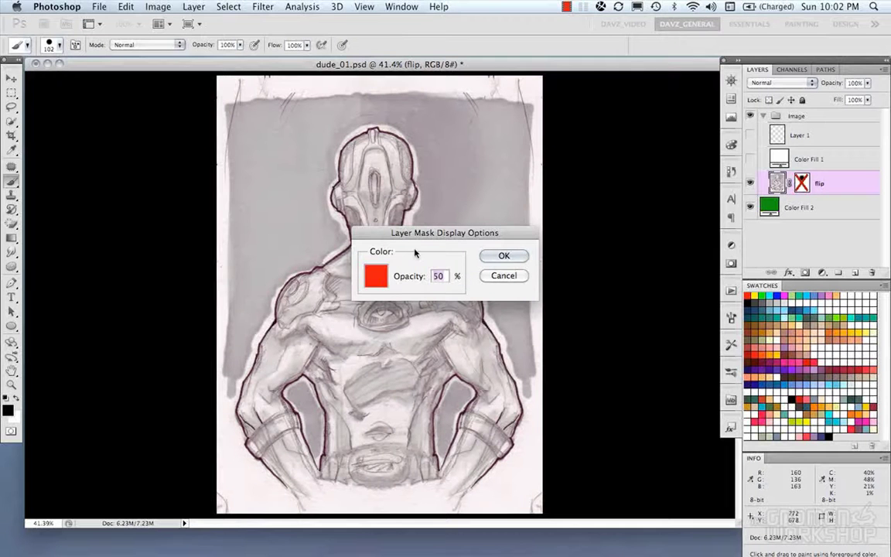
left_click(504, 255)
right_click(800, 177)
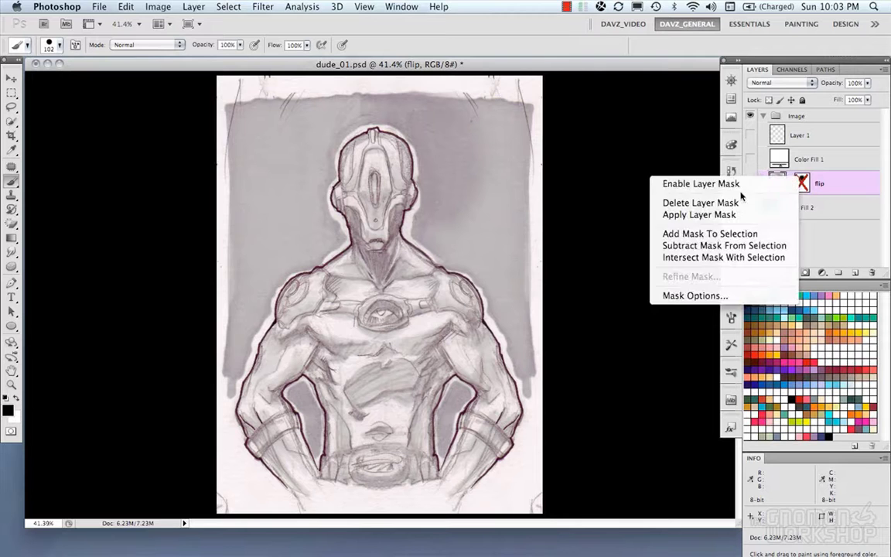
left_click(738, 203)
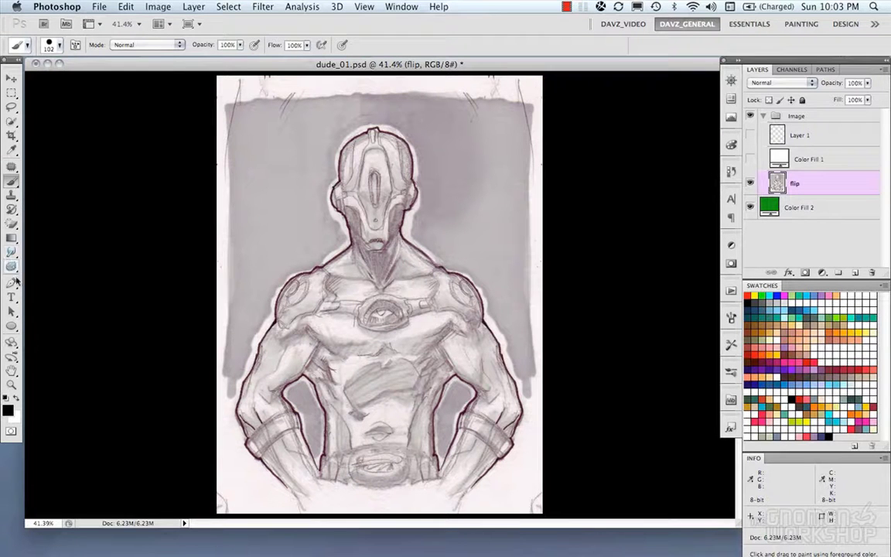
- Draw a black ellipse shape over the robot's head and chest, then nudge it into position
left_click(12, 325)
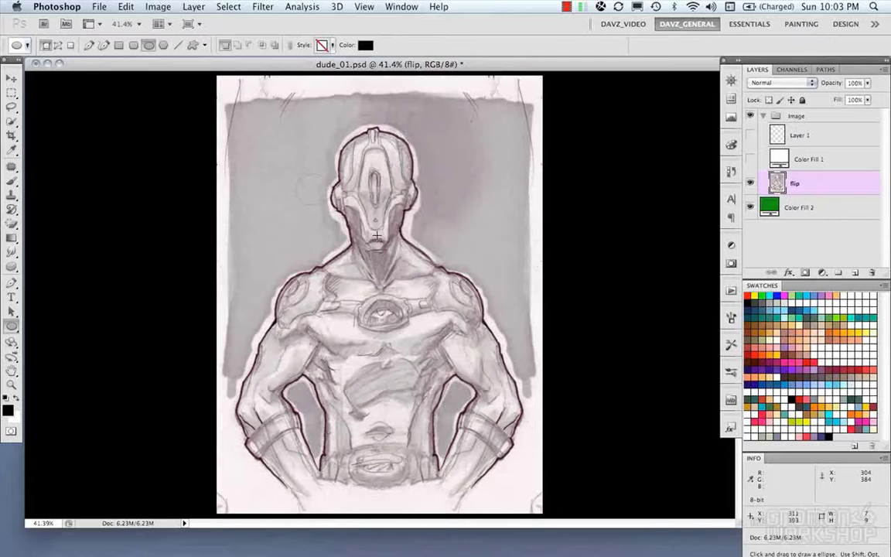
left_click_drag(295, 174, 504, 328)
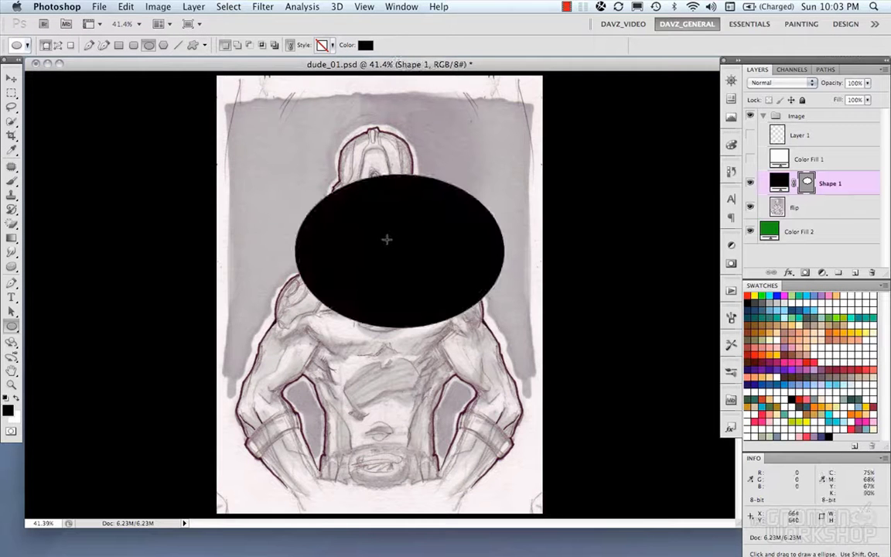
key("a")
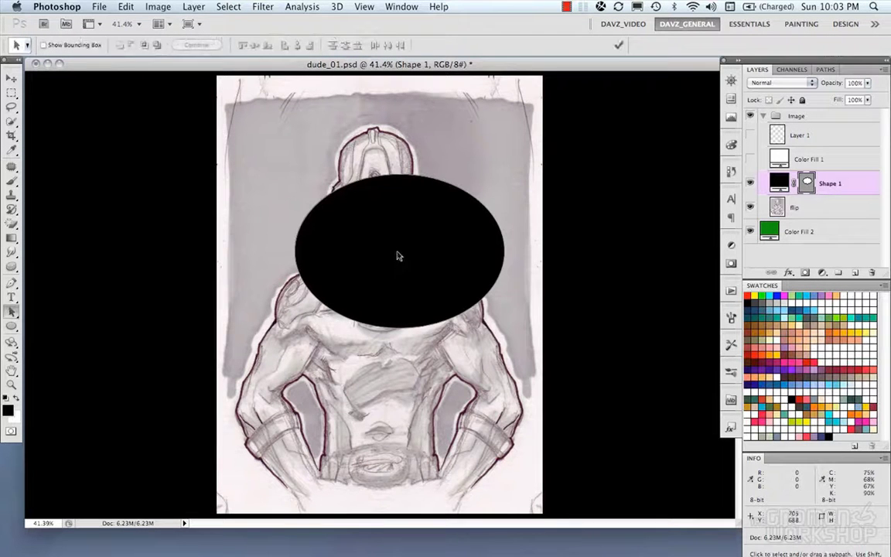
left_click_drag(400, 255, 376, 238)
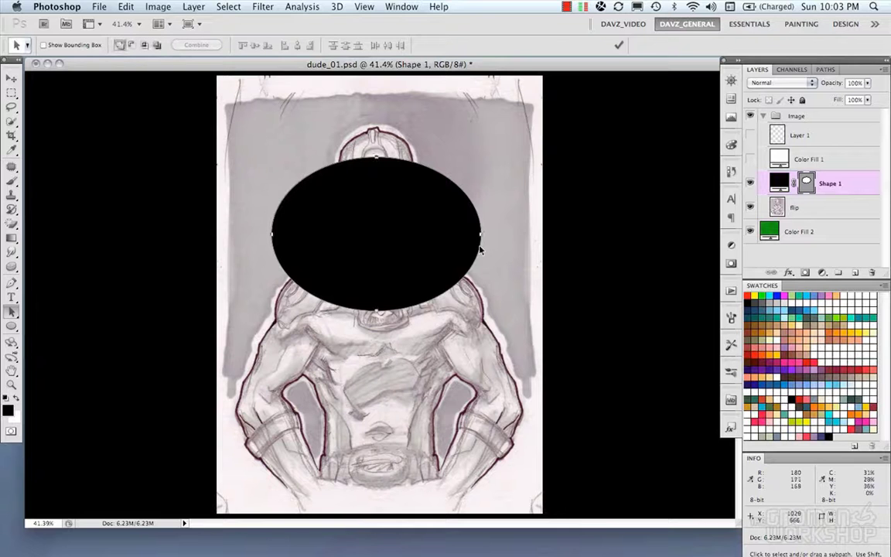
left_click(509, 265)
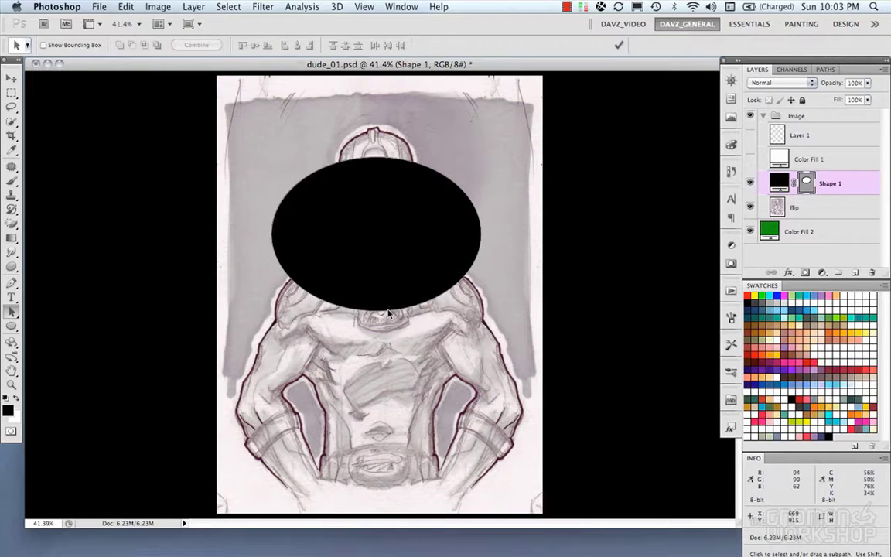
left_click(390, 314)
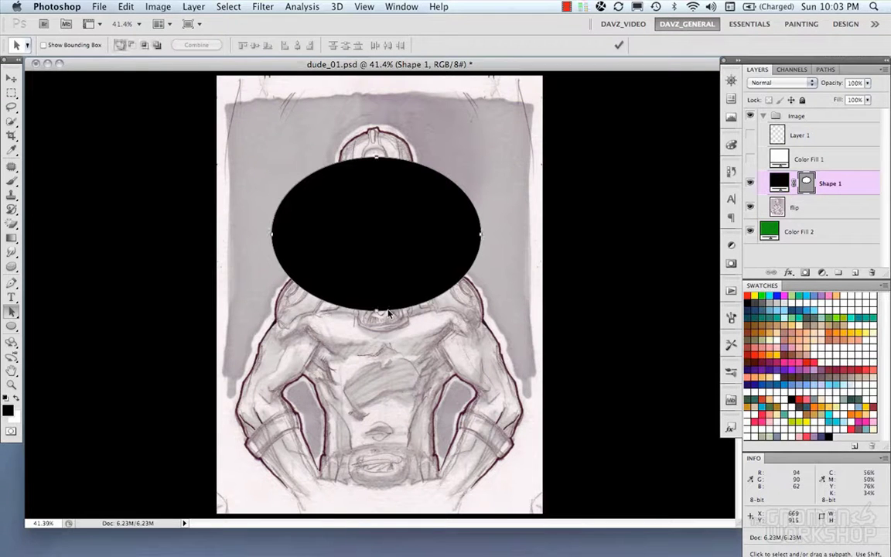
left_click(826, 70)
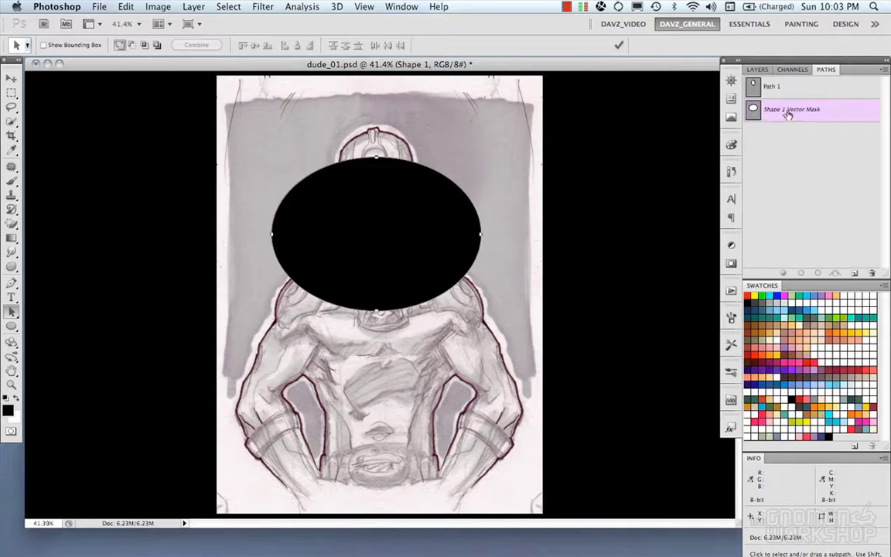
left_click(758, 70)
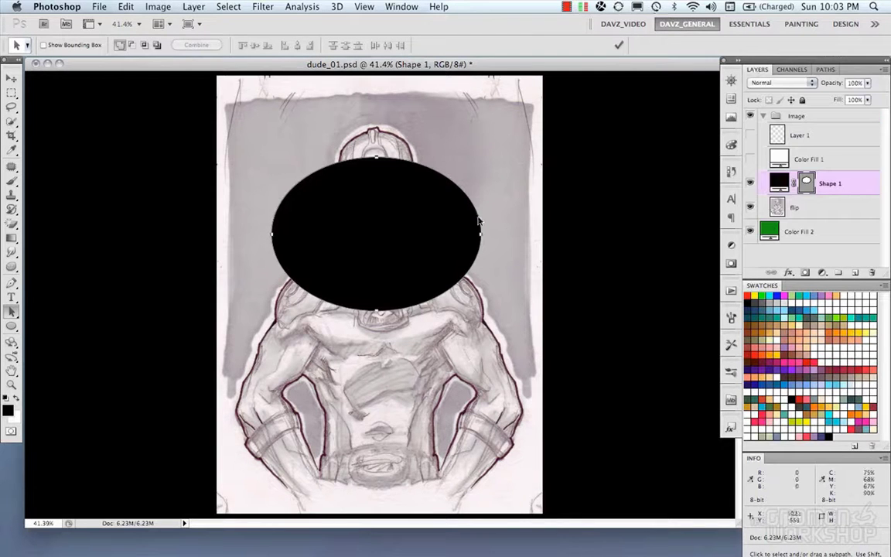
left_click_drag(399, 232, 399, 234)
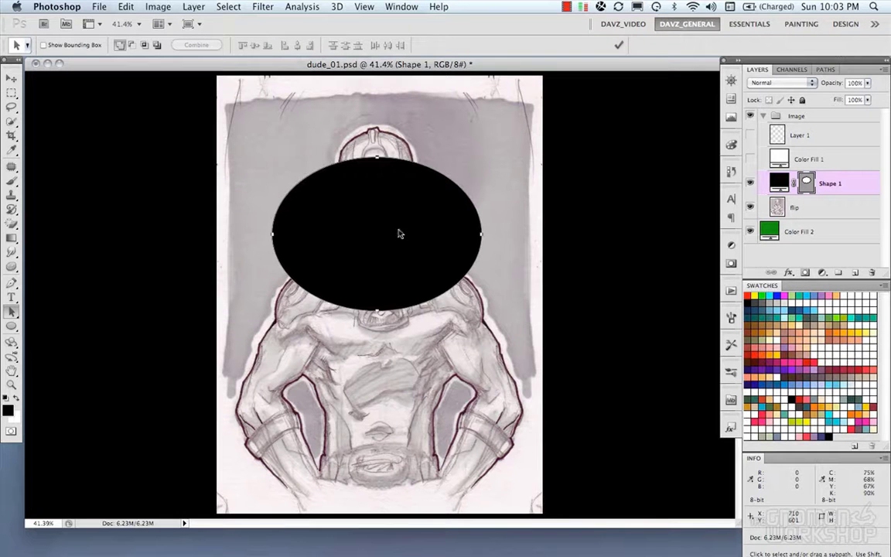
- Delete the ellipse shape layer and select Path 1 to show the head path
key("Delete")
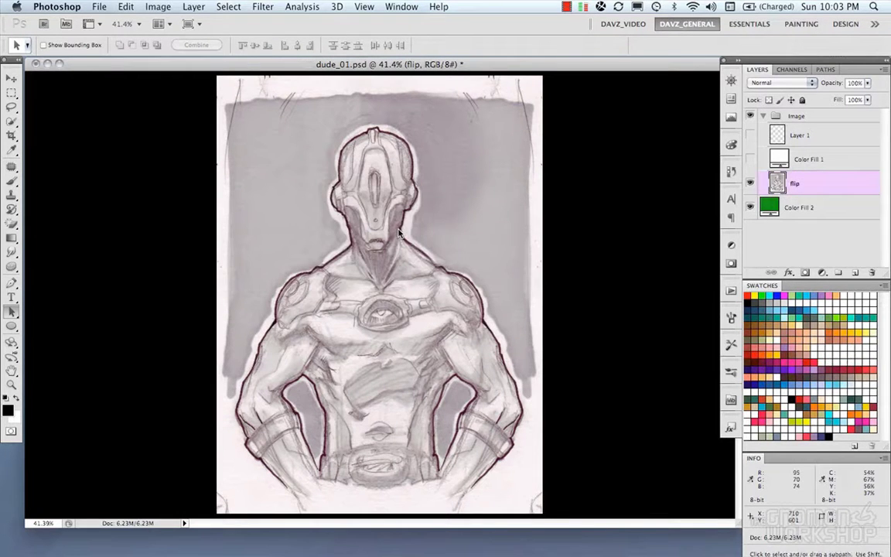
left_click(825, 70)
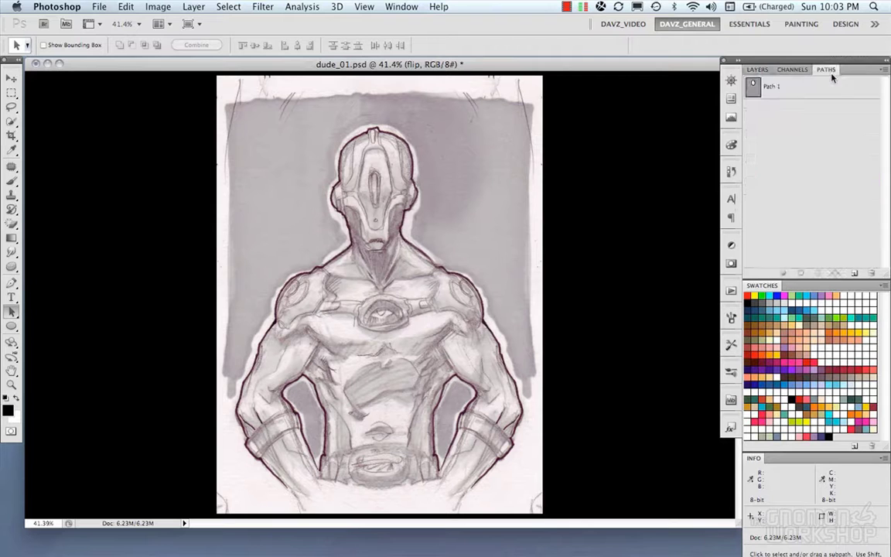
left_click(796, 93)
key("v")
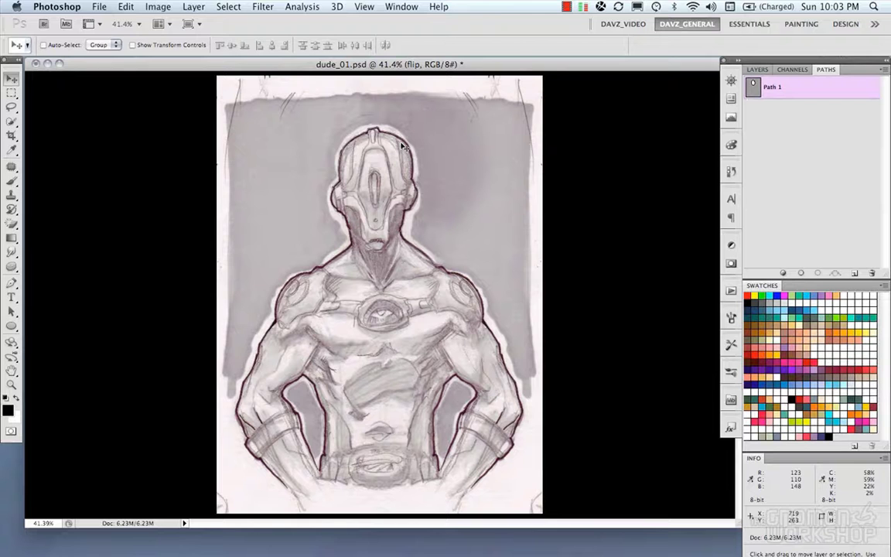
key("a")
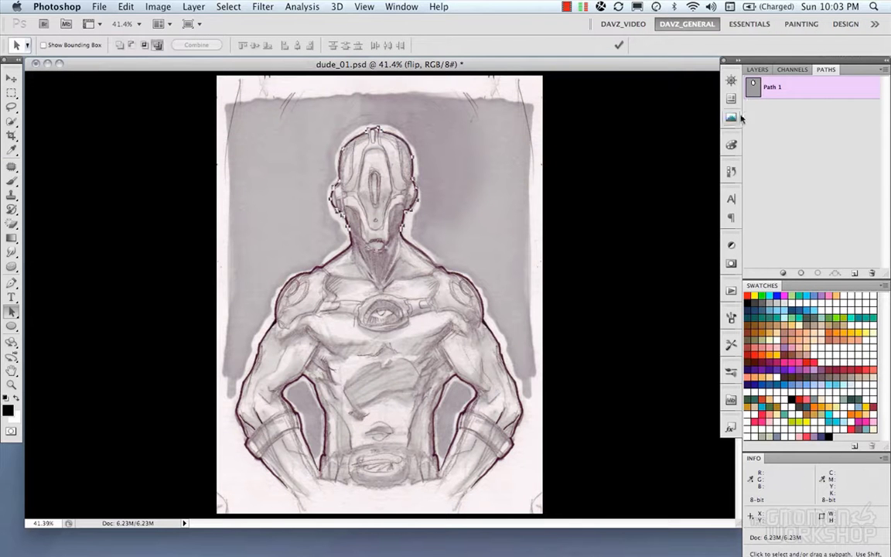
left_click(758, 70)
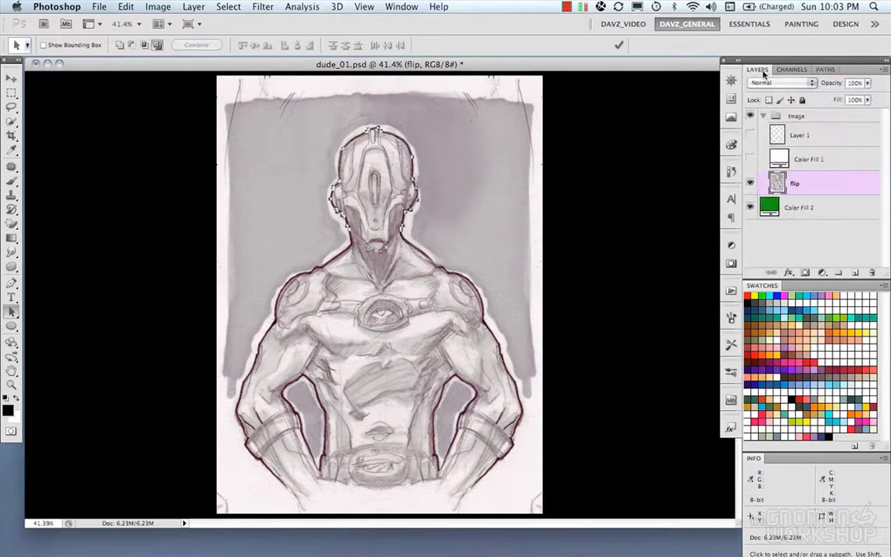
- Add a vector mask from Path 1 to the flip layer, then delete it
left_click(806, 274)
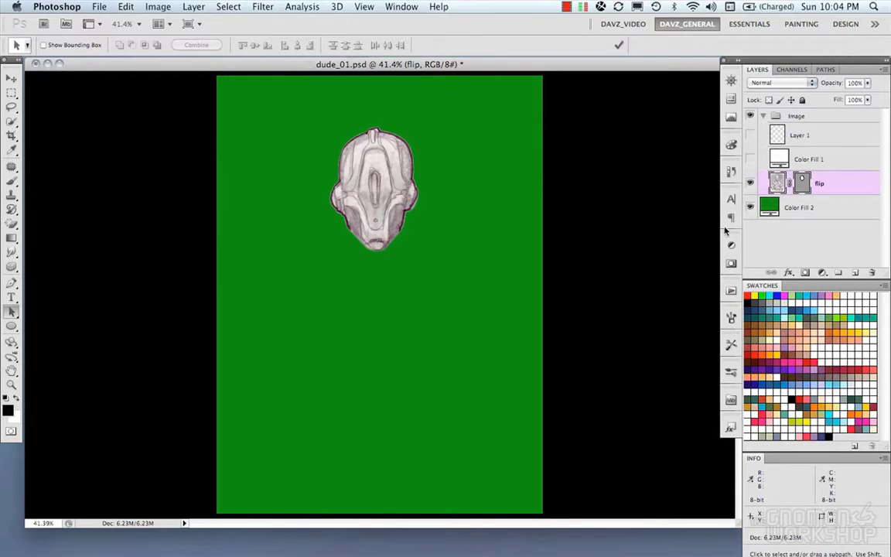
right_click(801, 183)
left_click(718, 210)
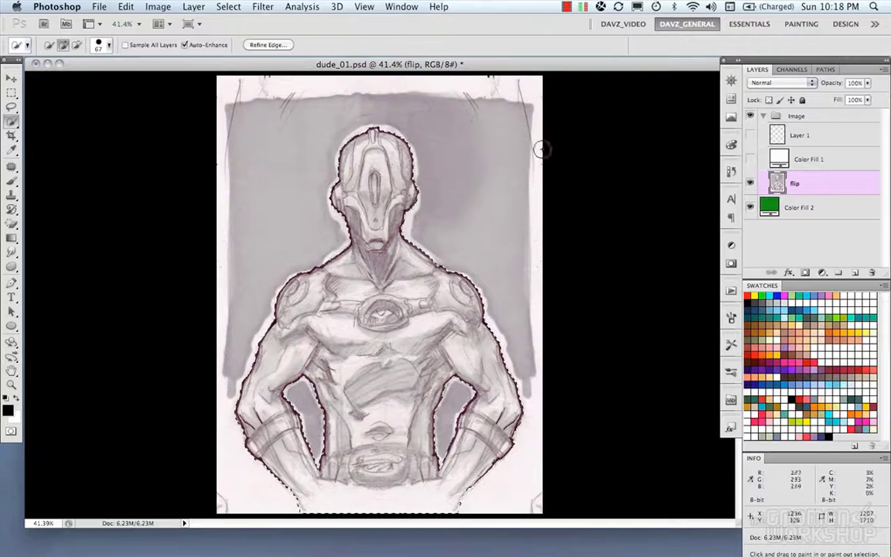
- Run Make Work Path from the Paths panel menu with a 2.0-pixel tolerance
left_click(826, 69)
left_click(884, 69)
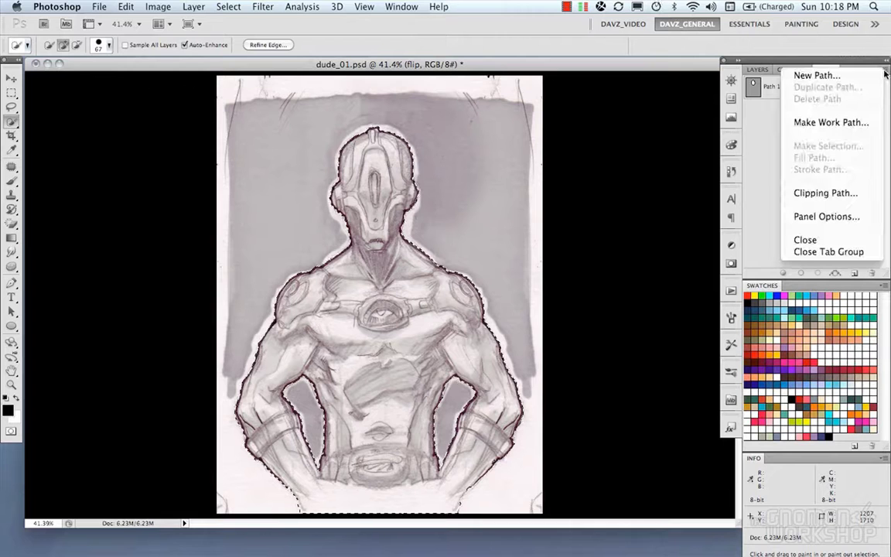
left_click(858, 123)
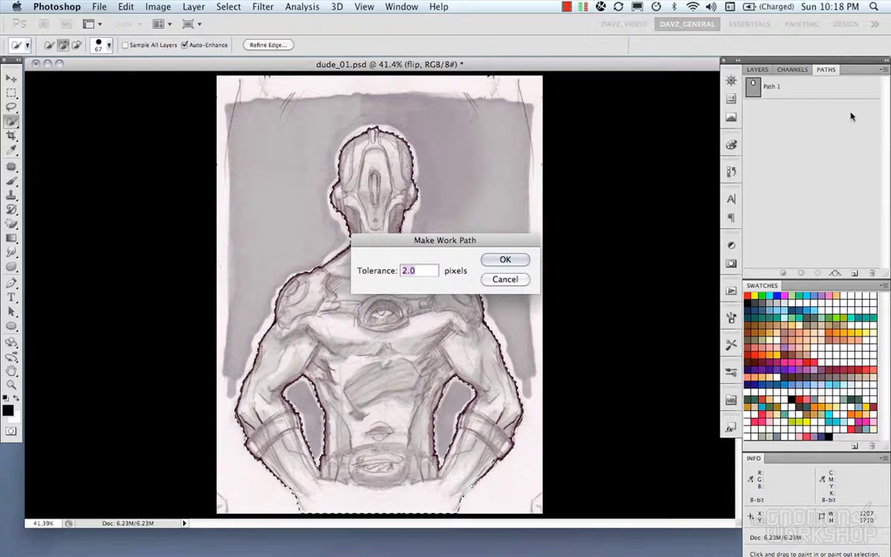
left_click(509, 259)
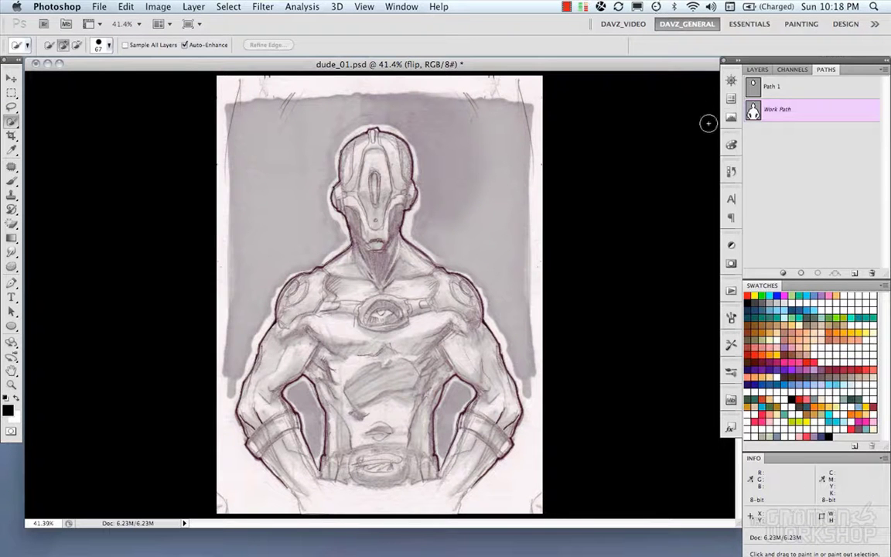
- Load the Work Path as a selection and briefly test it as a flip mask
left_click(754, 111, "super")
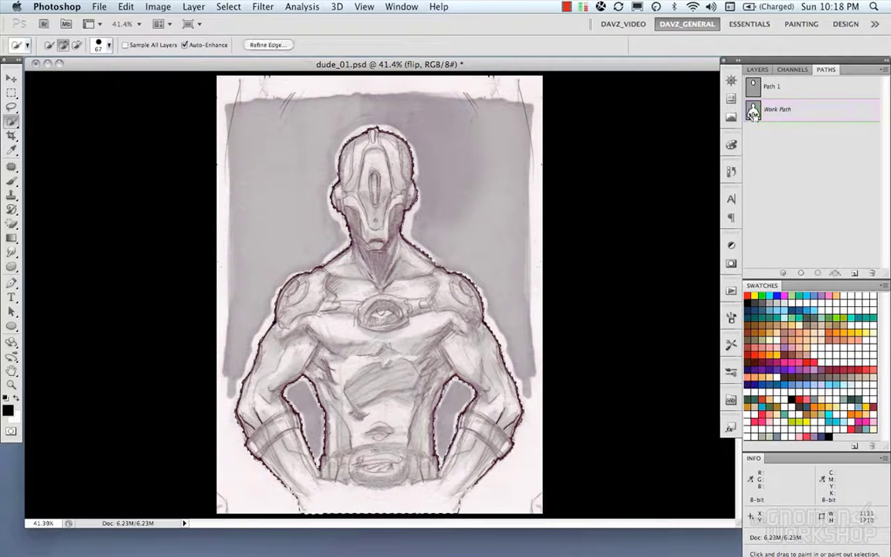
left_click(757, 71)
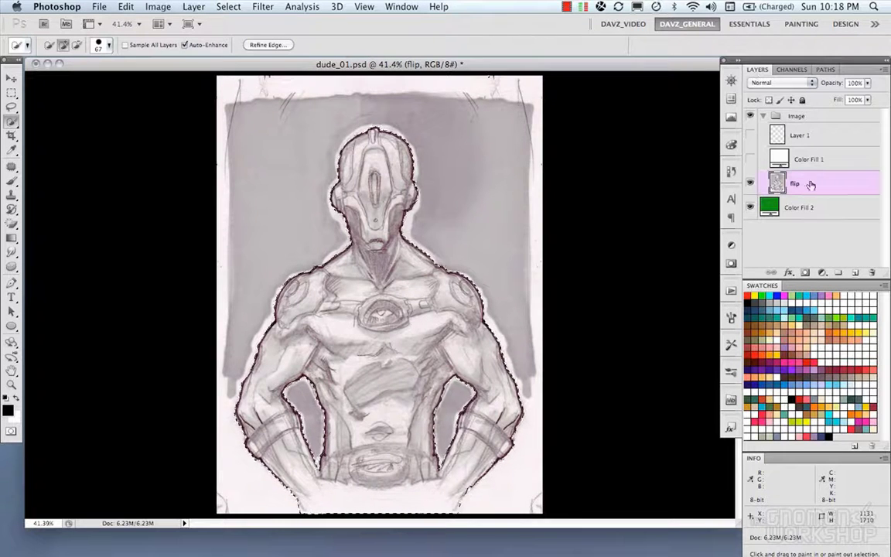
left_click(806, 273)
key("super+z")
- Save the selection as channel Alpha 1 and view it on its own
left_click(791, 70)
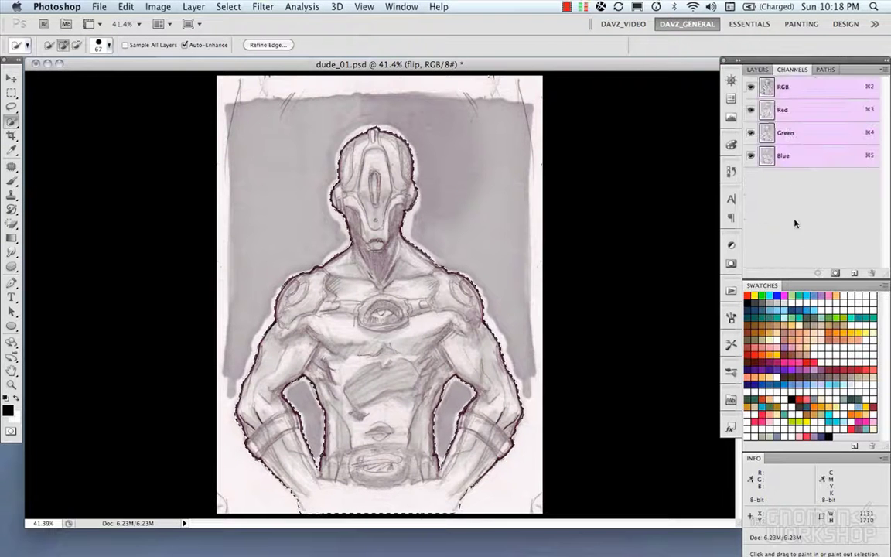
left_click(836, 274)
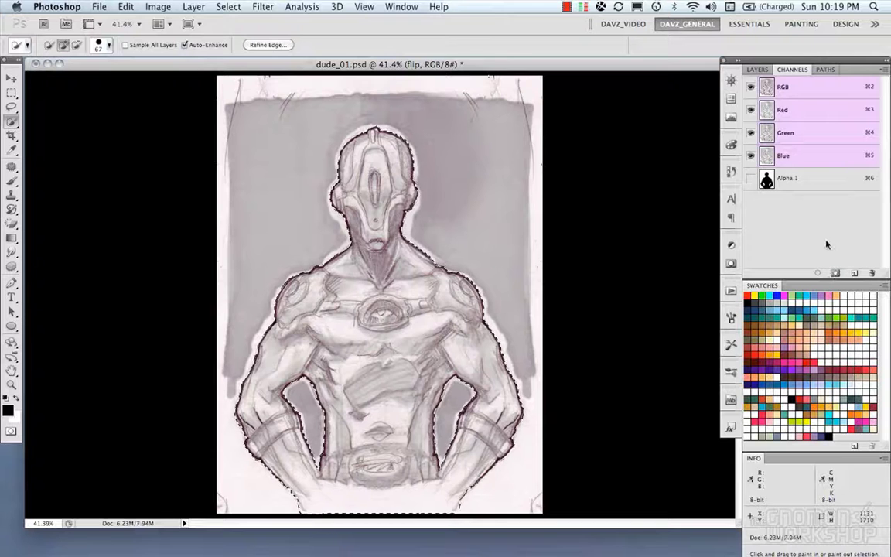
left_click(793, 182)
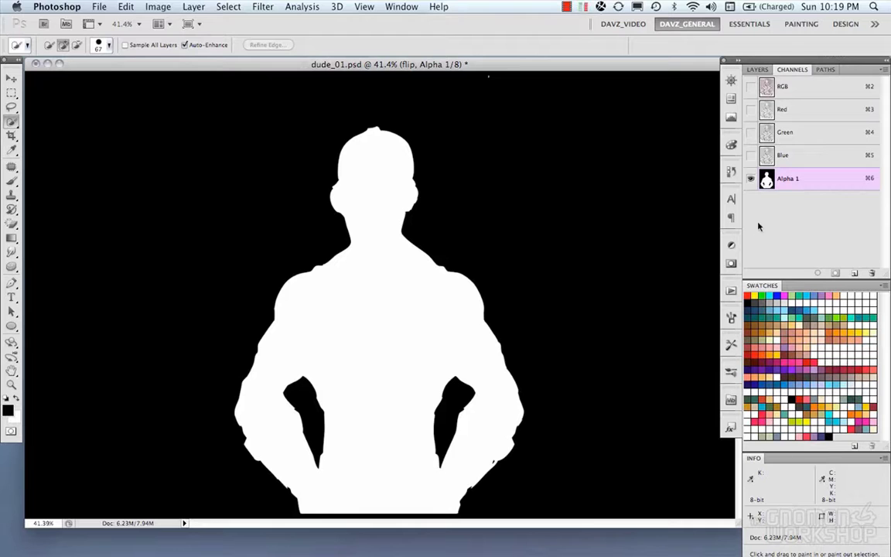
- Draw a black ellipse over the robot's chest and save its outline as channel Alpha 2
left_click(758, 69)
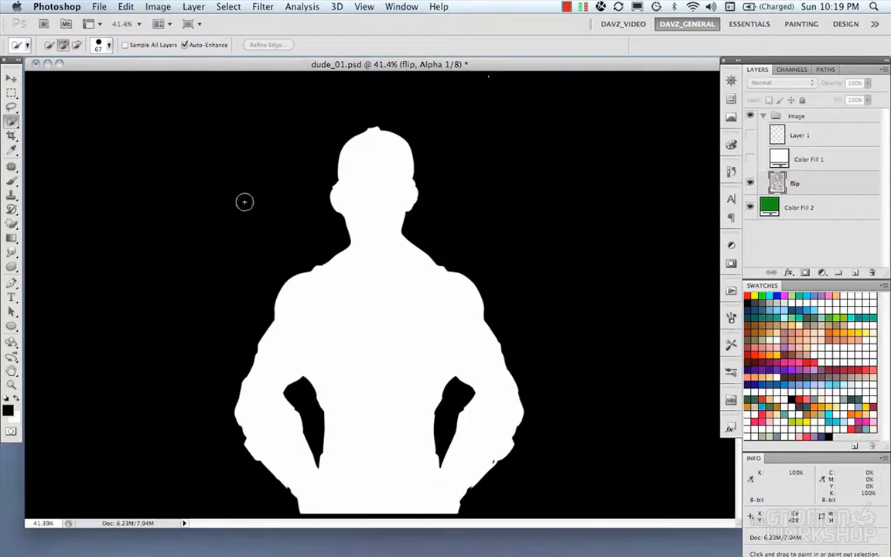
left_click(12, 326)
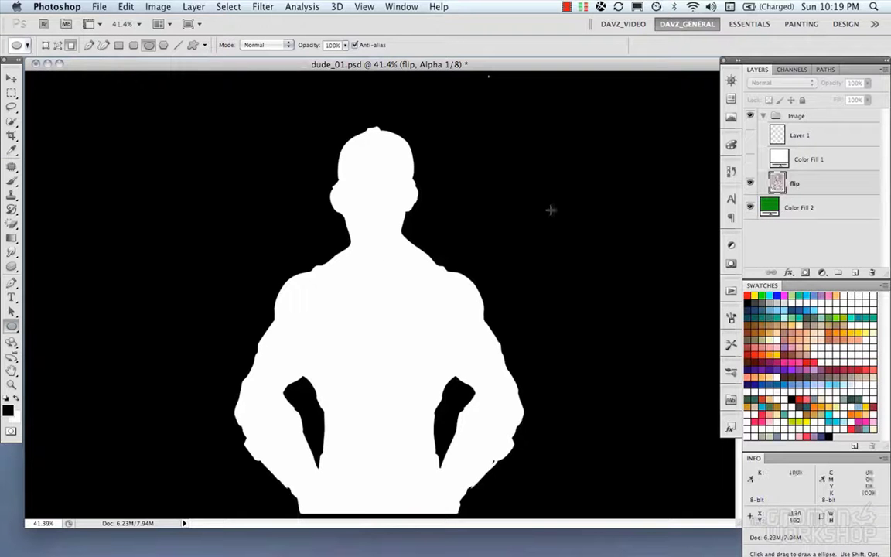
left_click(754, 186)
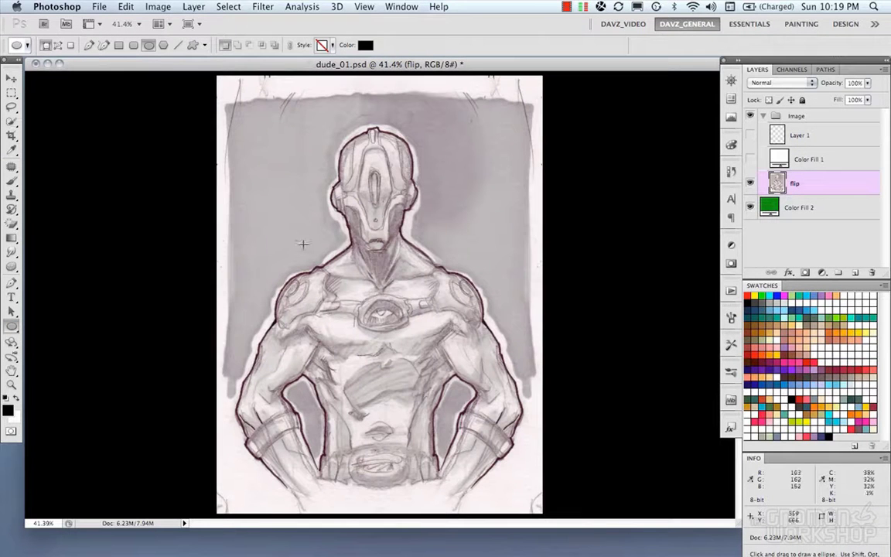
left_click_drag(392, 276, 488, 326)
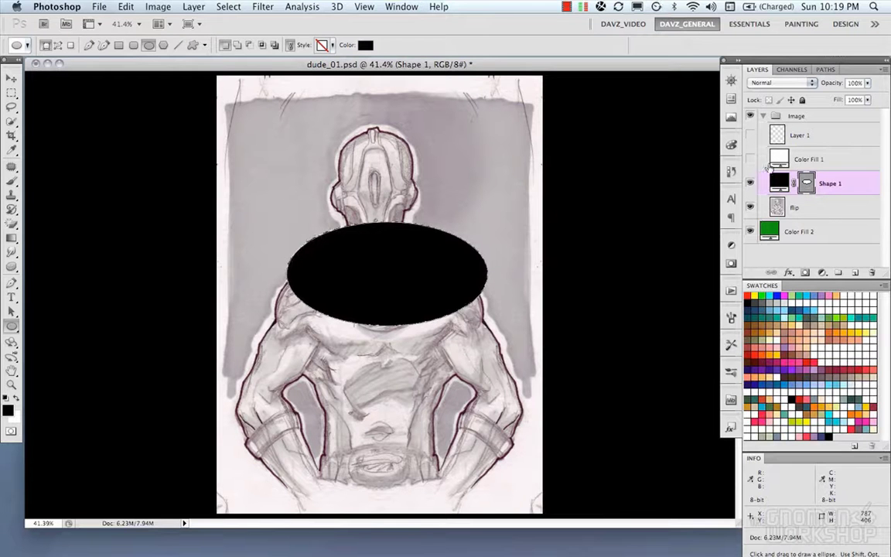
left_click(791, 69)
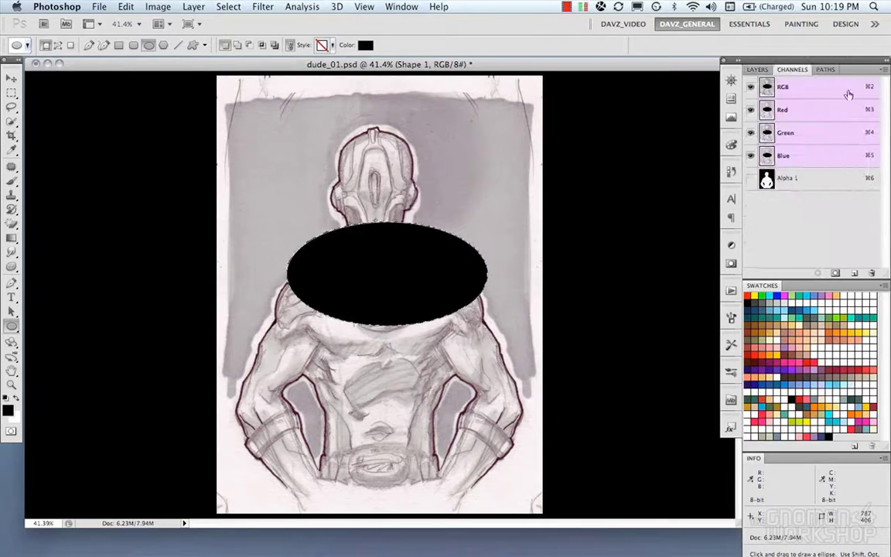
left_click(836, 273)
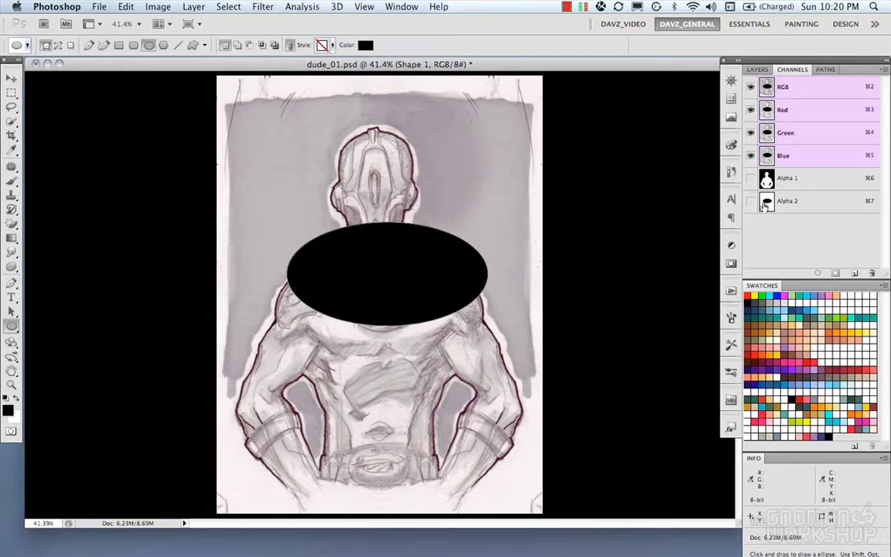
- Invert Alpha 2 to a white ellipse on black, load it as a selection, and return to Layers
left_click(757, 69)
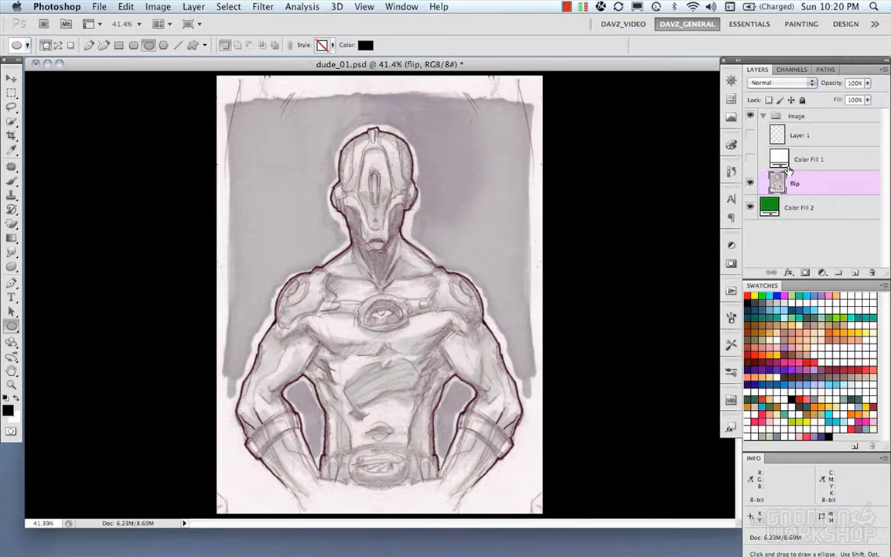
left_click(792, 70)
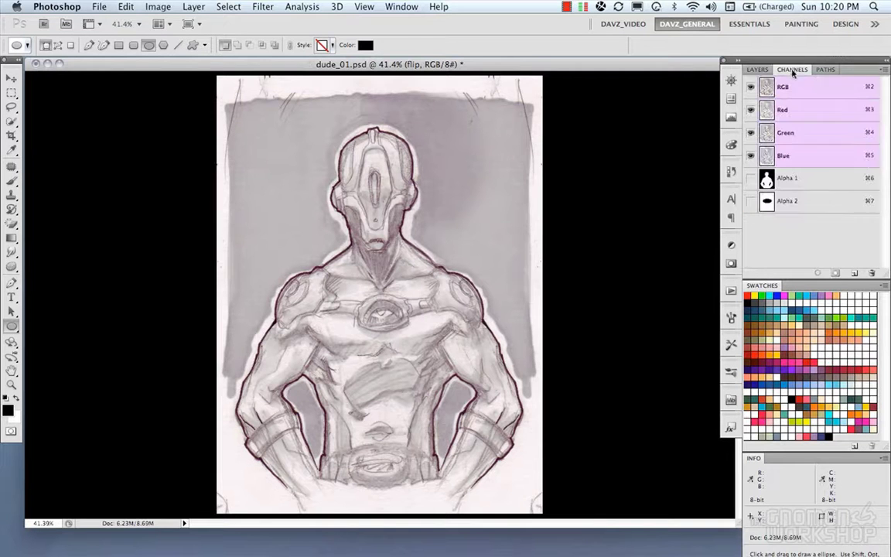
left_click(769, 202)
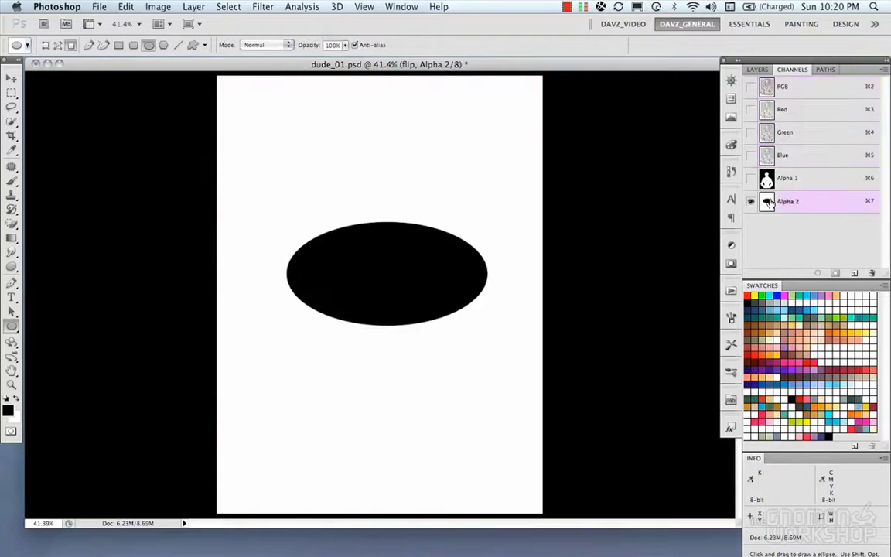
key("super+i")
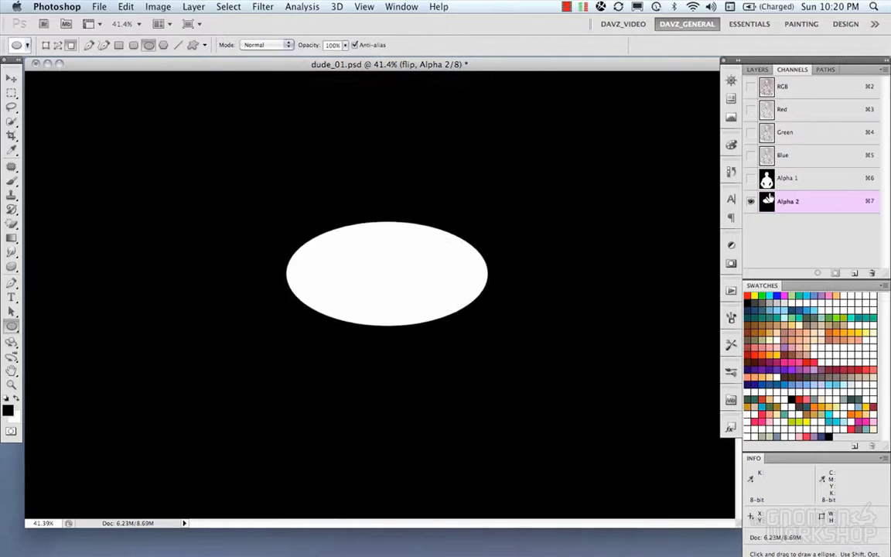
left_click(757, 70)
left_click(786, 71)
left_click(767, 203, "super")
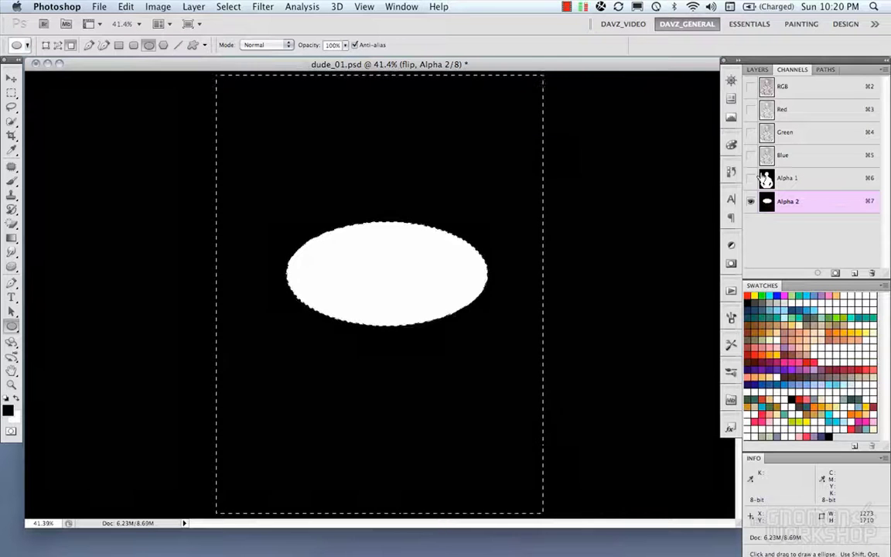
left_click(757, 69)
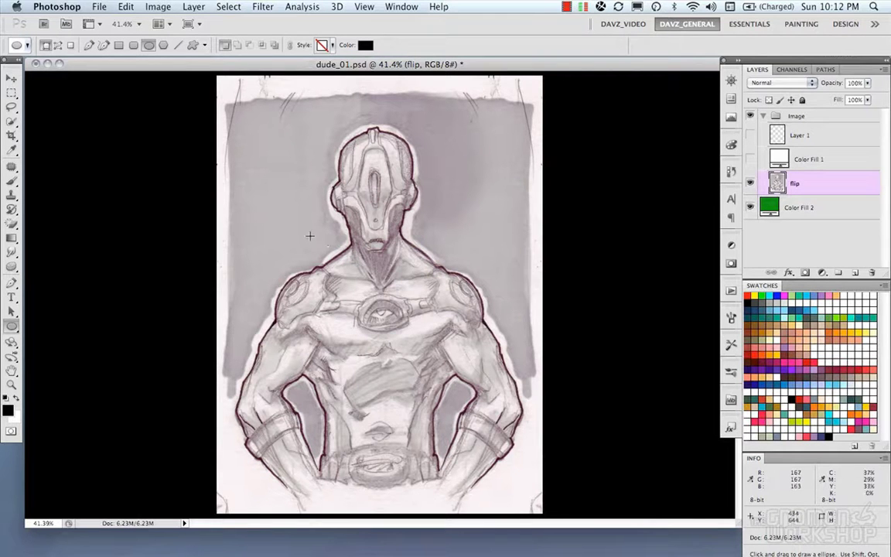
- Draw an ellipse shape, move Shape 1 below flip, and clip flip to it
left_click_drag(284, 222, 480, 336)
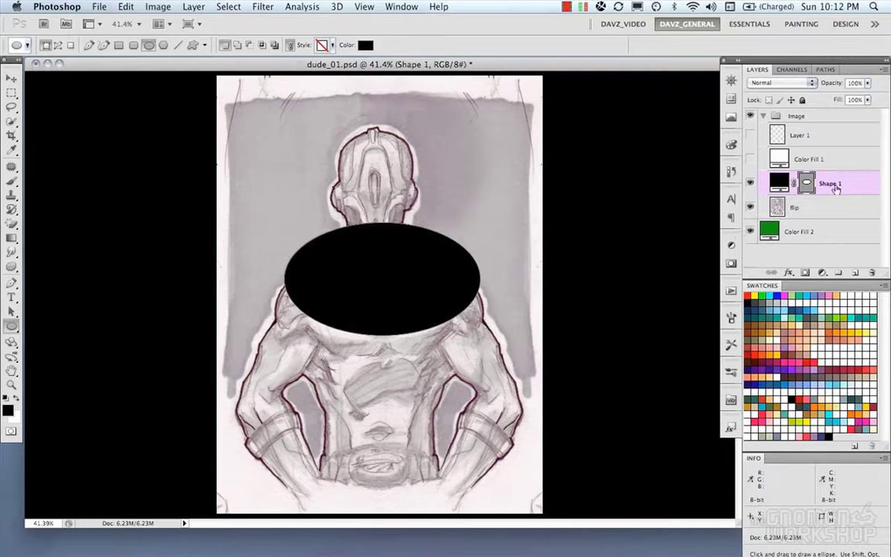
left_click_drag(834, 185, 834, 215)
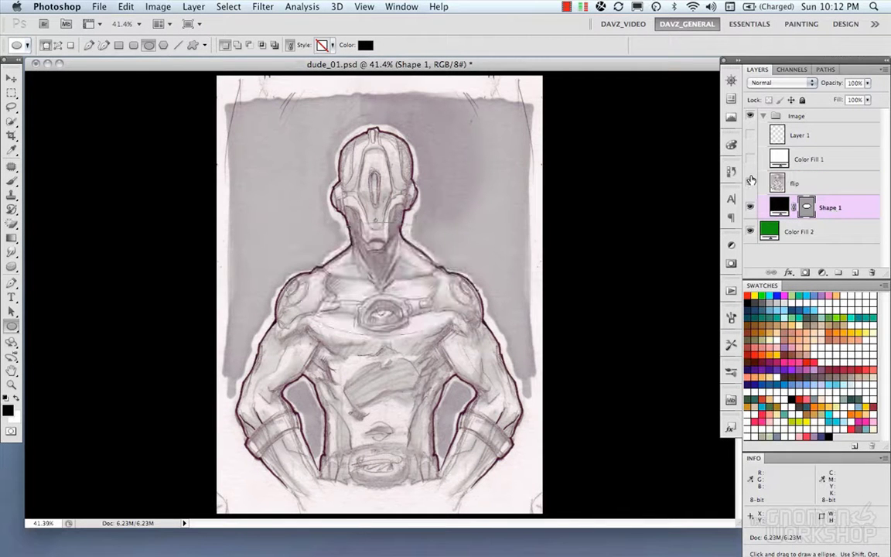
left_click(801, 182)
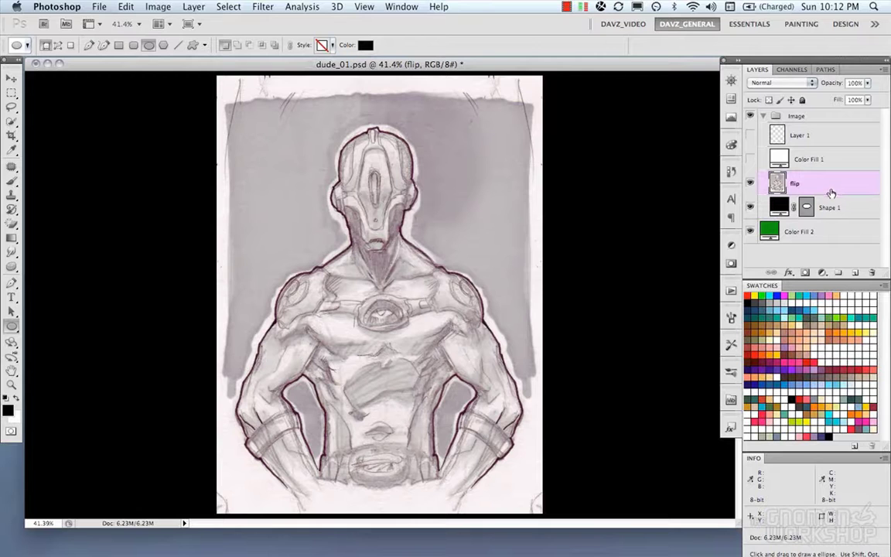
right_click(832, 189)
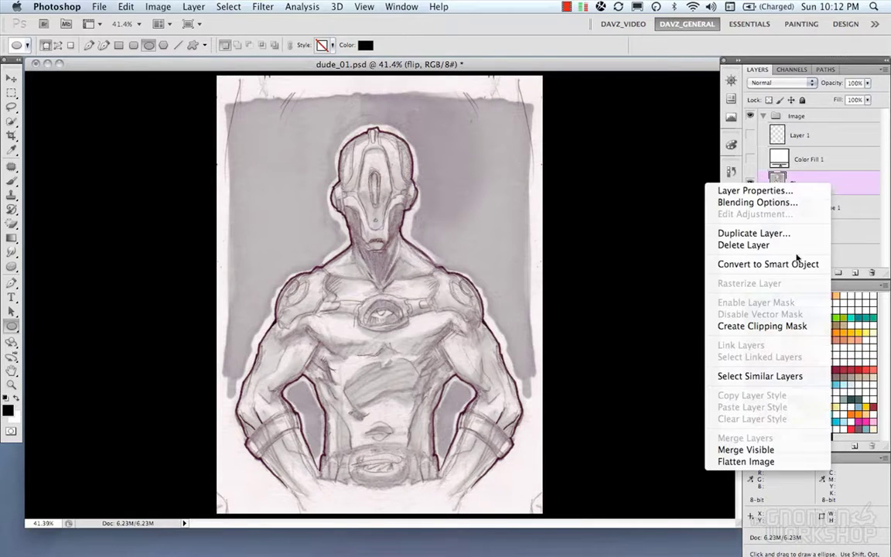
left_click(762, 325)
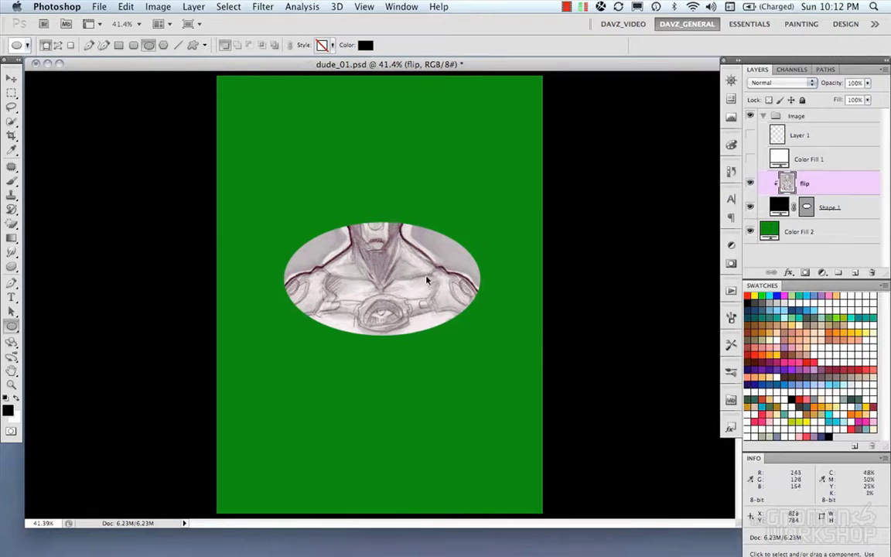
- Move the ellipse up over the robot's head and rename the flip layer 'DUDE'
key("alt+bracketleft")
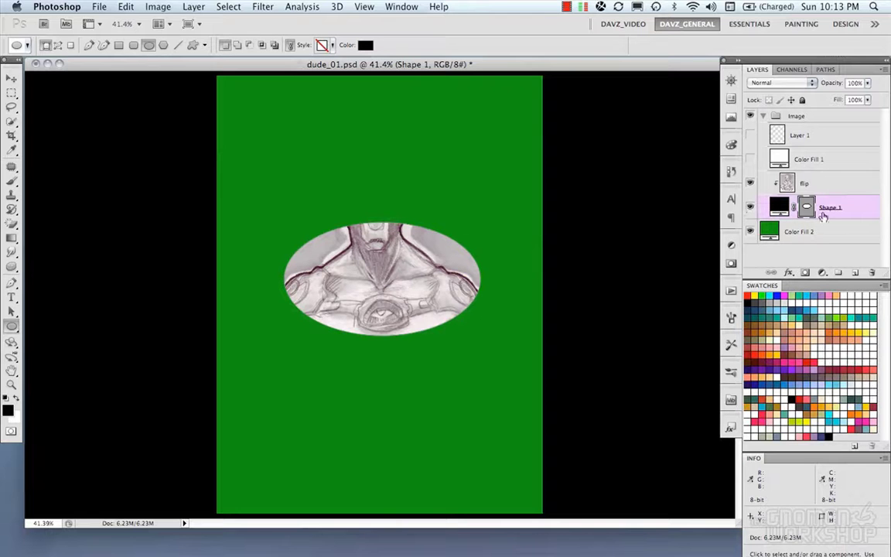
left_click_drag(386, 232, 361, 198)
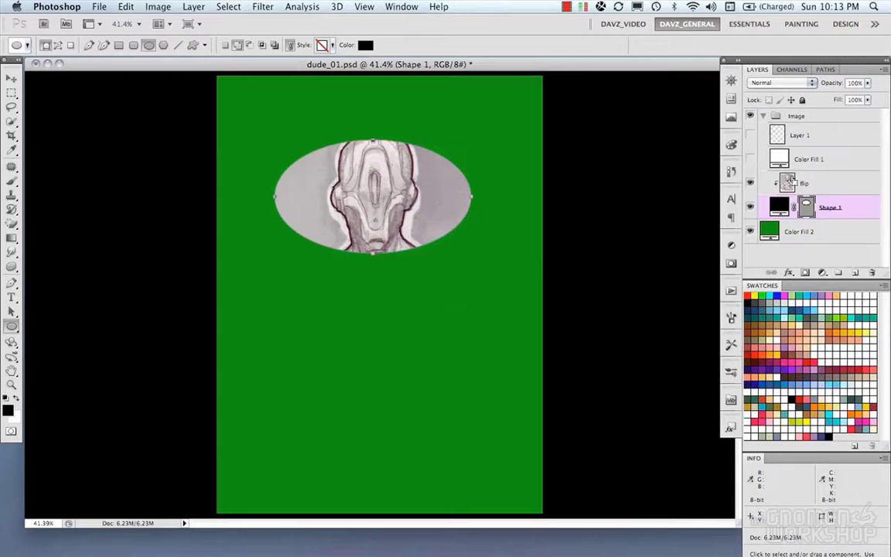
left_click(807, 184)
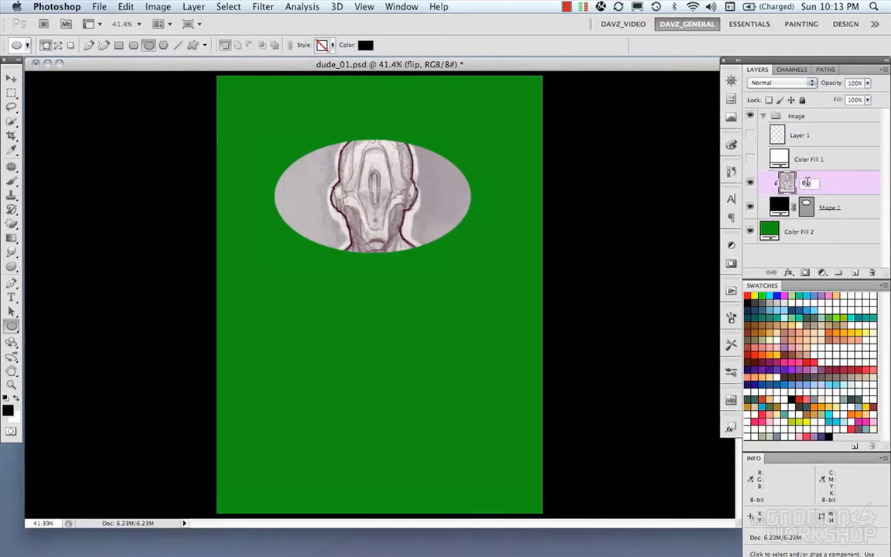
type("DUDE")
key("Return")
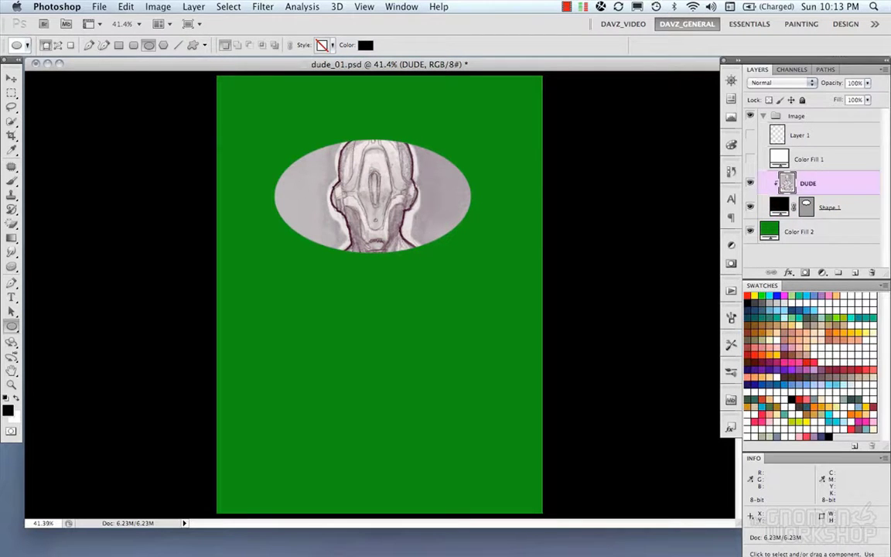
- Stretch the ellipse into a tall oval covering the robot's head and chest
key("alt+bracketleft")
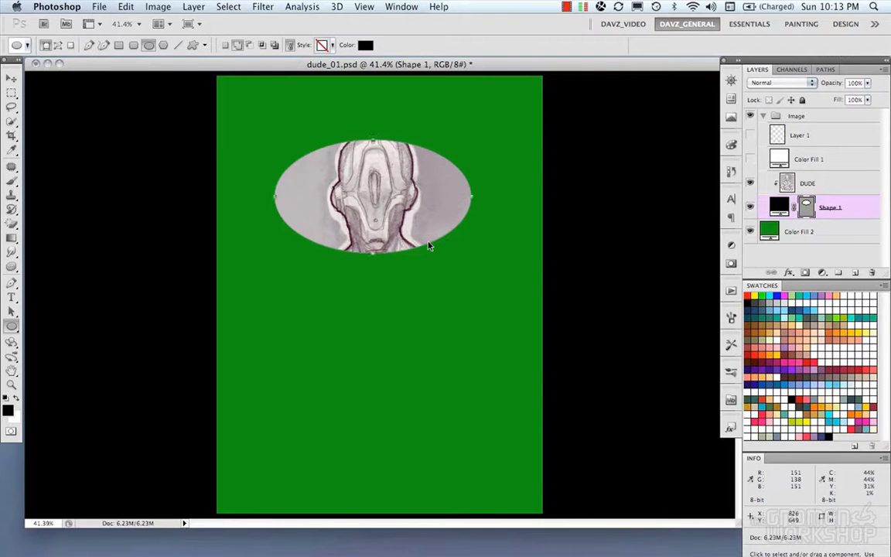
left_click_drag(430, 246, 425, 265)
key("super+t")
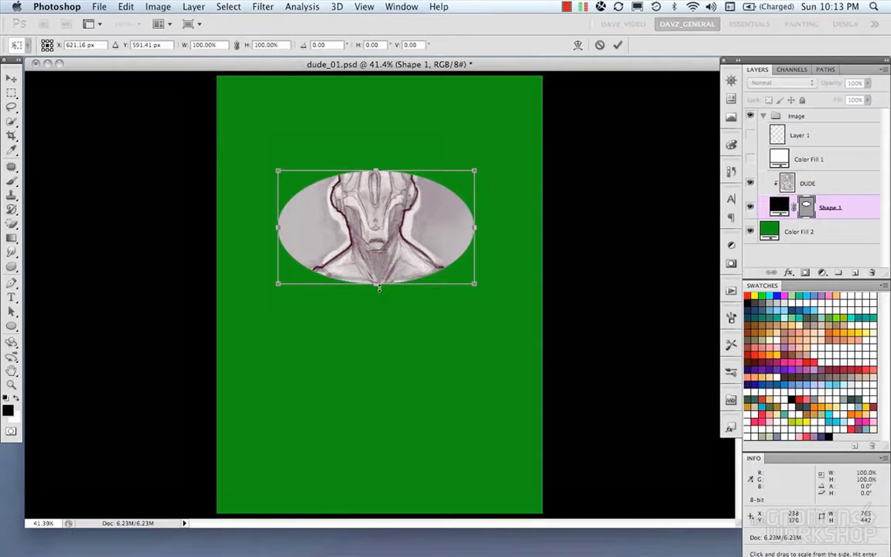
left_click_drag(378, 287, 378, 418)
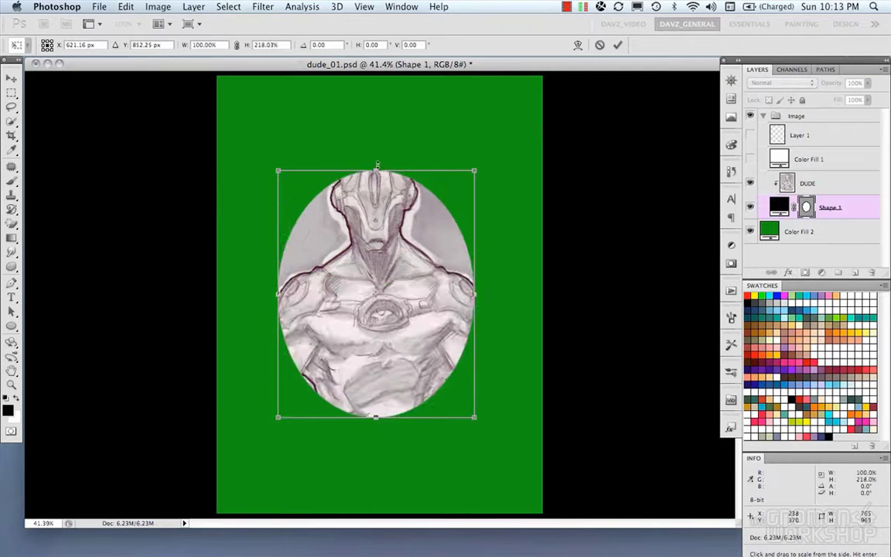
left_click_drag(377, 167, 377, 127)
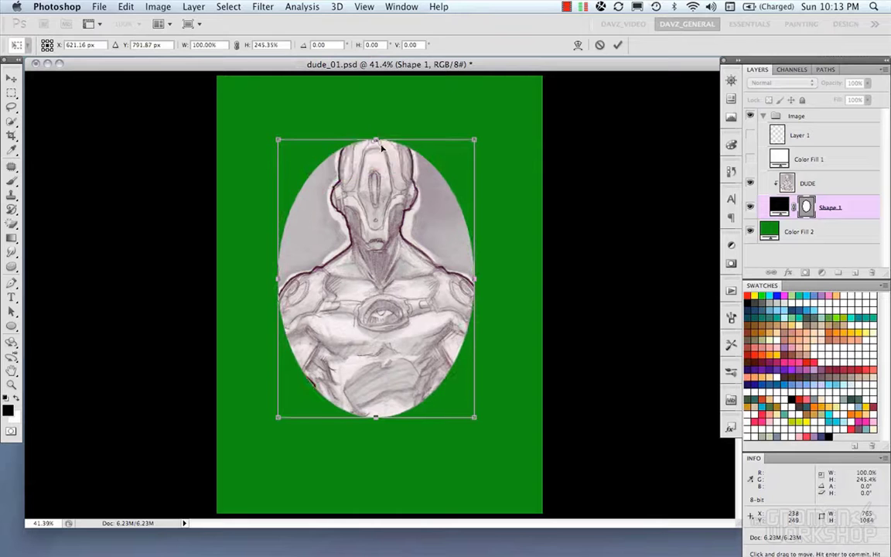
key("Return")
left_click(851, 186)
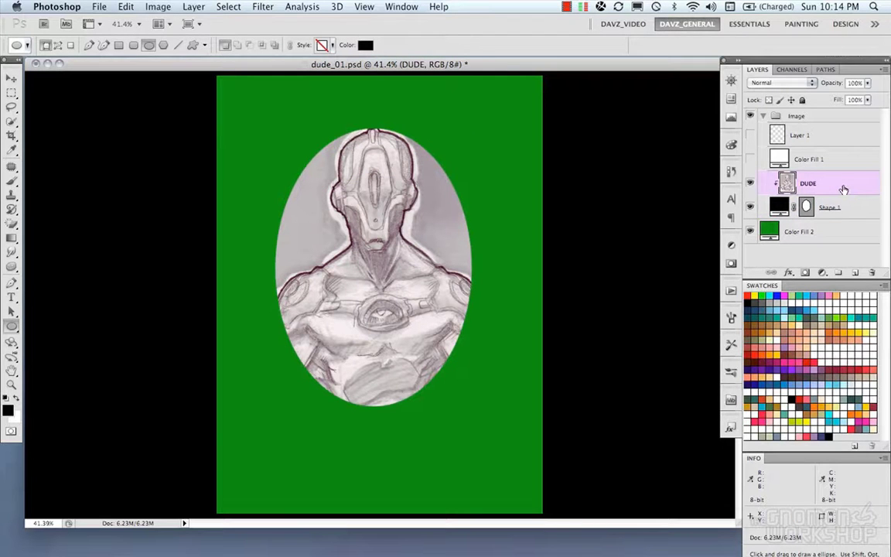
double_click(843, 185)
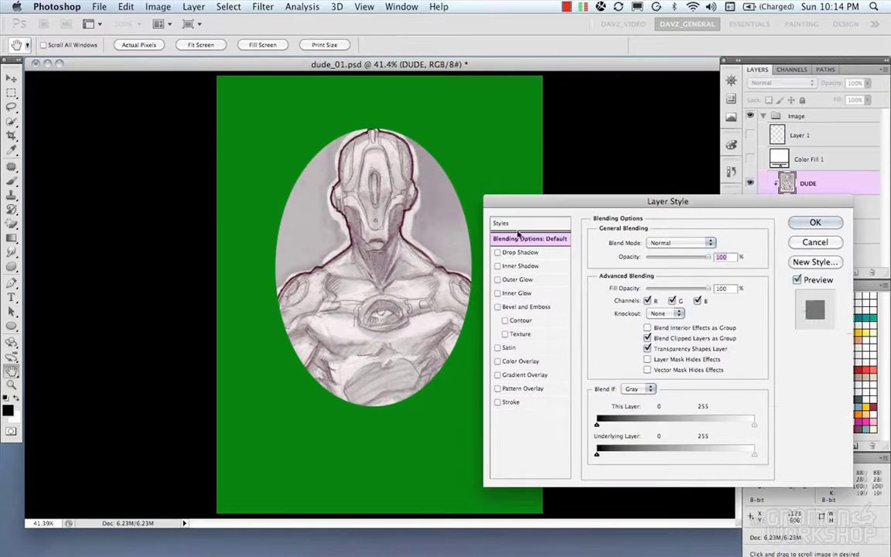
left_click(509, 363)
left_click(497, 362)
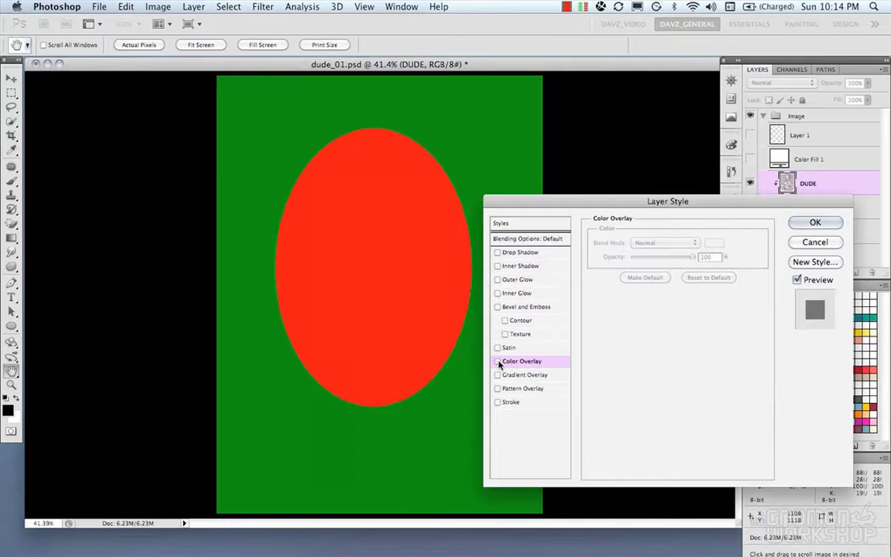
left_click(497, 362)
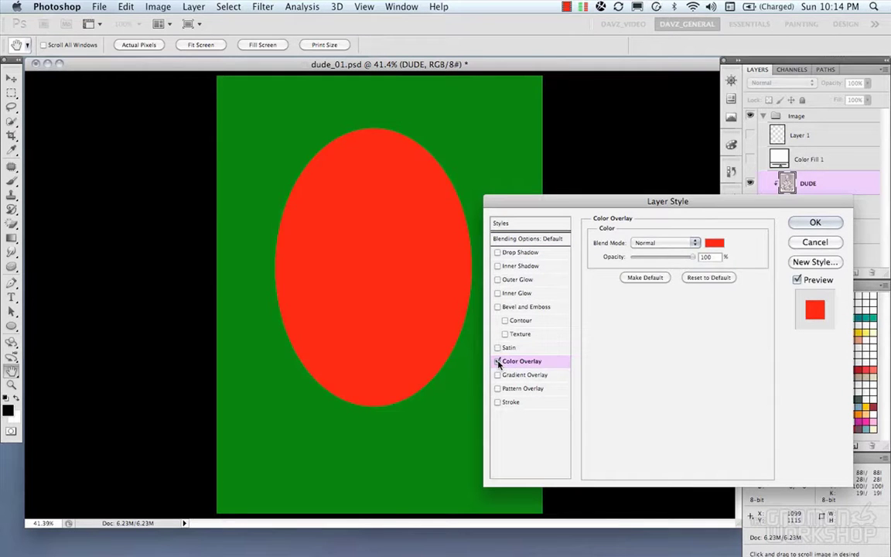
left_click(498, 363)
left_click(497, 375)
left_click(498, 376)
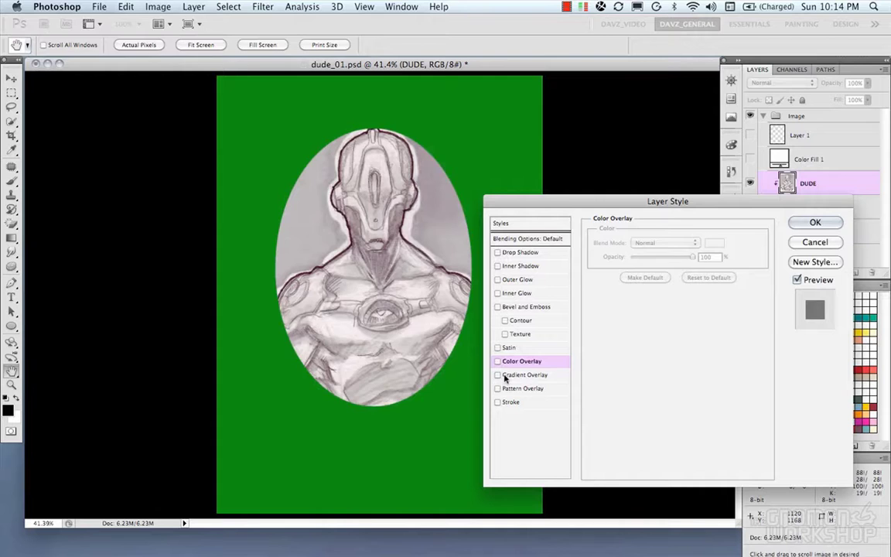
left_click(505, 376)
left_click(497, 375)
left_click(505, 389)
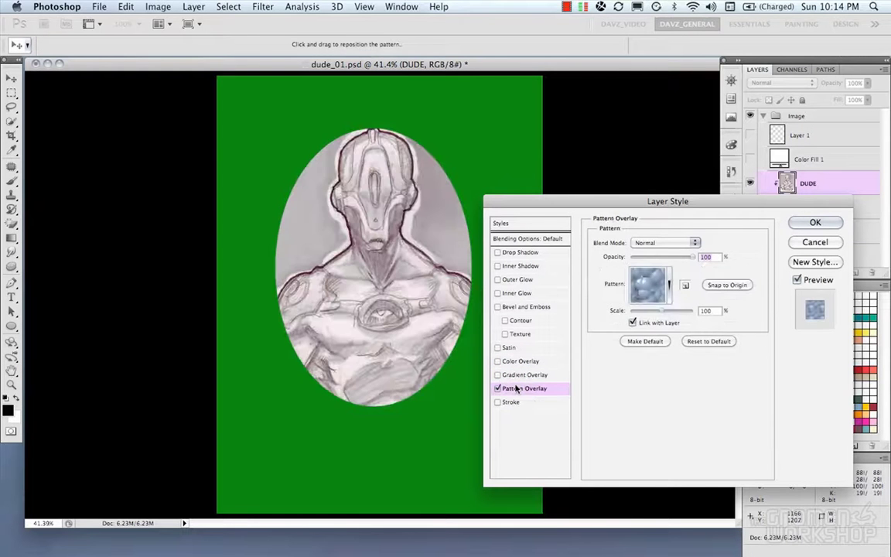
left_click(497, 389)
left_click(498, 375)
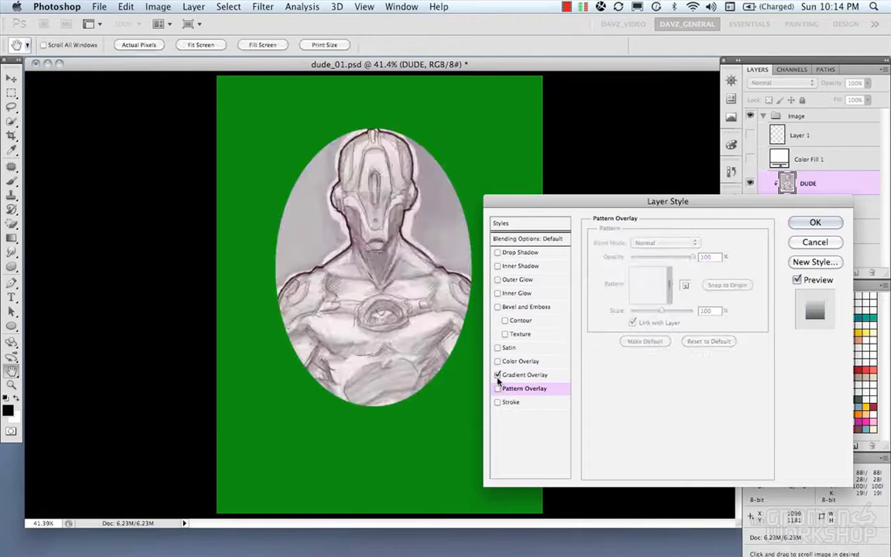
left_click(497, 375)
left_click(498, 402)
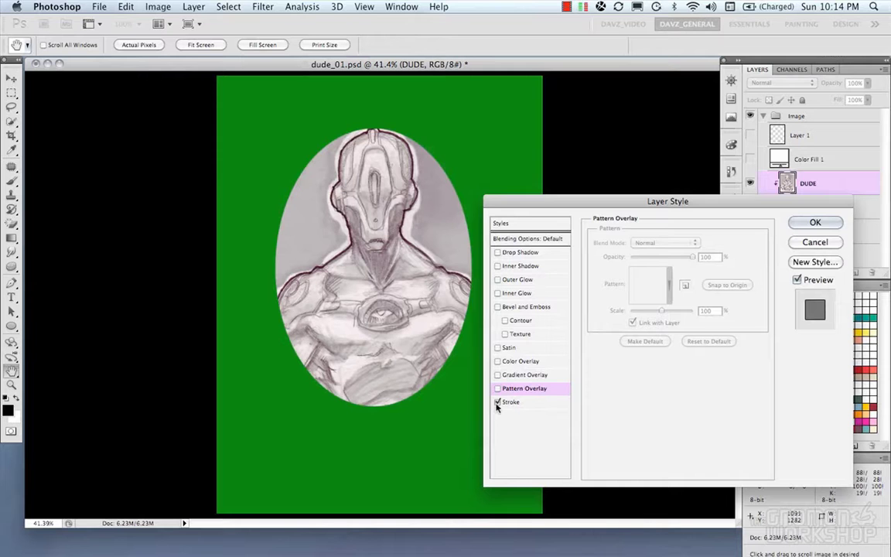
left_click(497, 402)
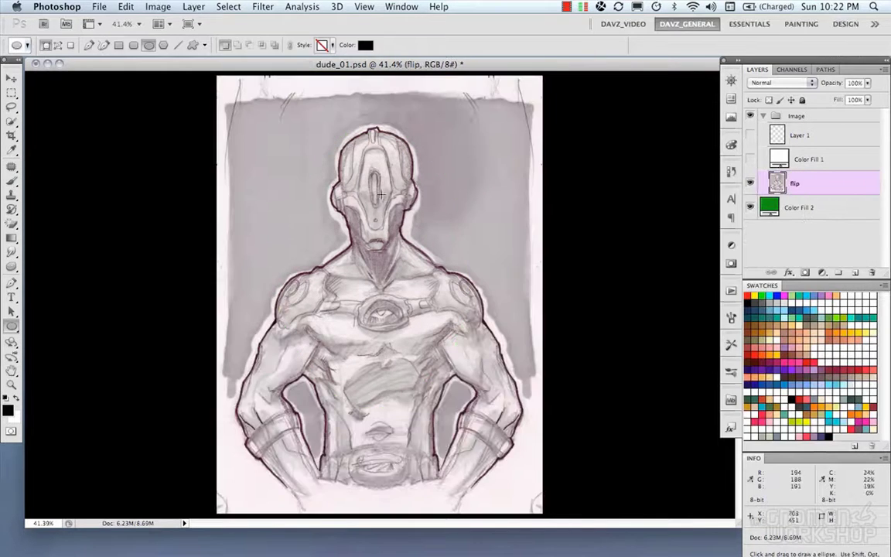
- Paint a quick mask over the left side of the robot's neck, shoulder and head
double_click(10, 433)
left_click_drag(453, 212, 553, 109)
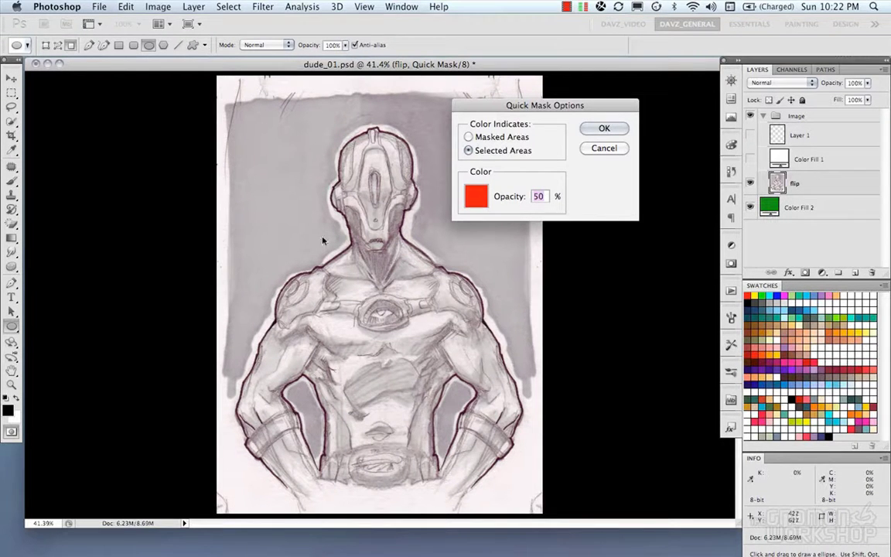
key("Return")
key("b")
mouse_move(344, 249)
left_mouse_down()
mouse_move(324, 236)
mouse_move(302, 190)
mouse_move(316, 185)
left_mouse_up()
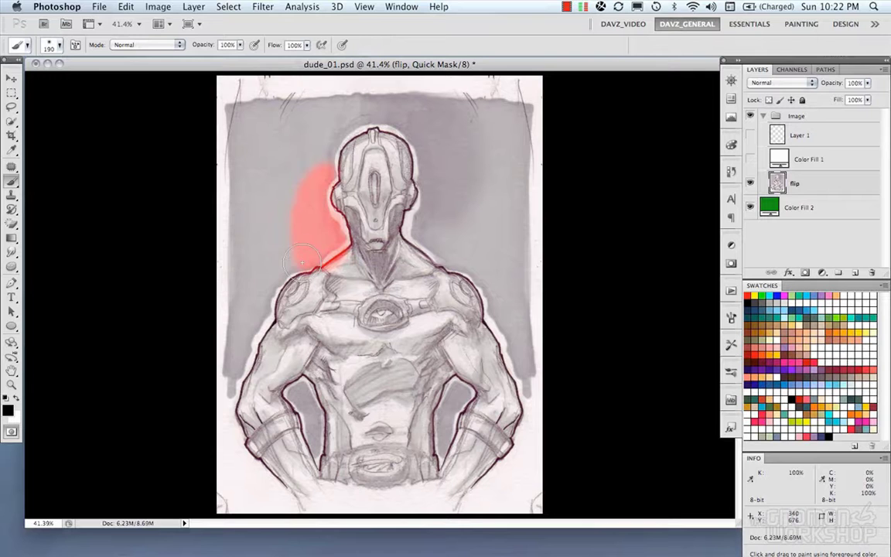
left_click_drag(263, 290, 292, 263)
mouse_move(310, 189)
left_mouse_down()
mouse_move(299, 232)
mouse_move(325, 188)
mouse_move(336, 135)
mouse_move(326, 154)
mouse_move(347, 130)
mouse_move(296, 186)
mouse_move(283, 243)
mouse_move(263, 273)
mouse_move(274, 282)
mouse_move(282, 266)
mouse_move(273, 268)
mouse_move(264, 312)
left_mouse_up()
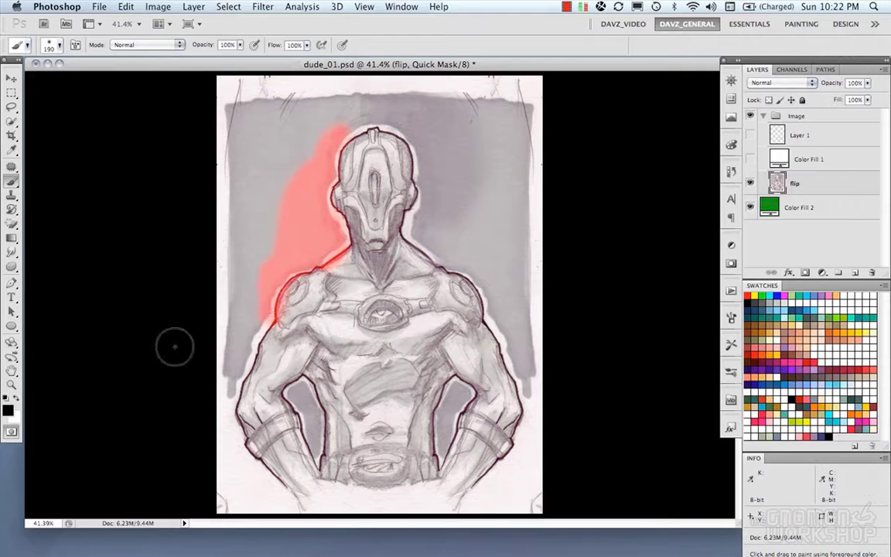
- Discard the trial head mask and selection, then touch up the helmet's left edge
left_click(11, 431)
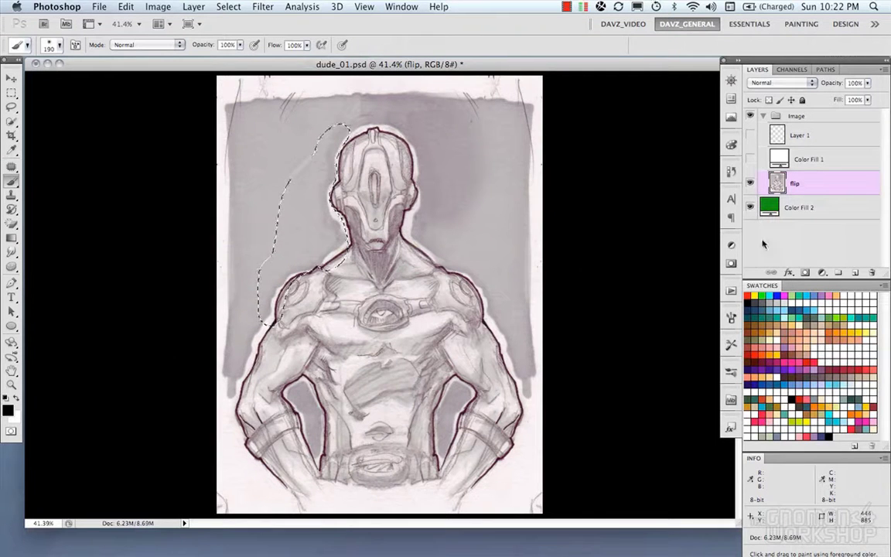
left_click(803, 274)
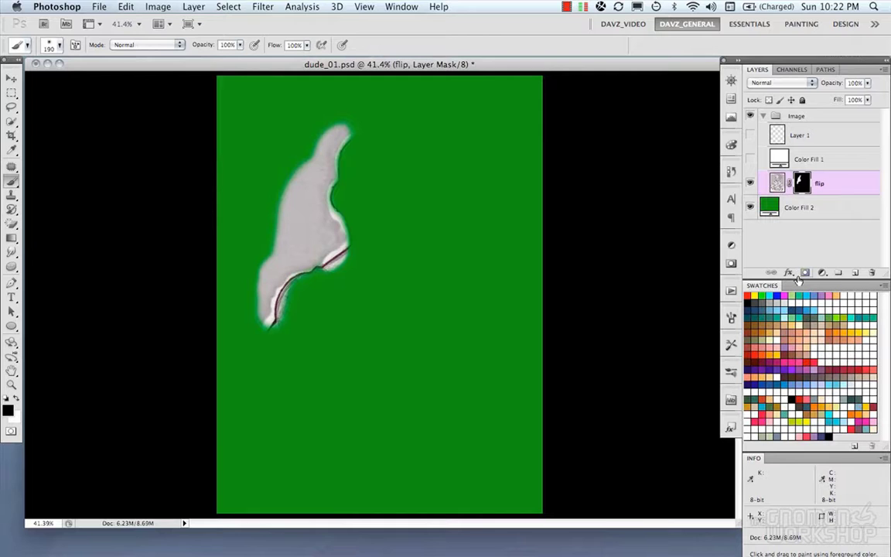
key("super+z")
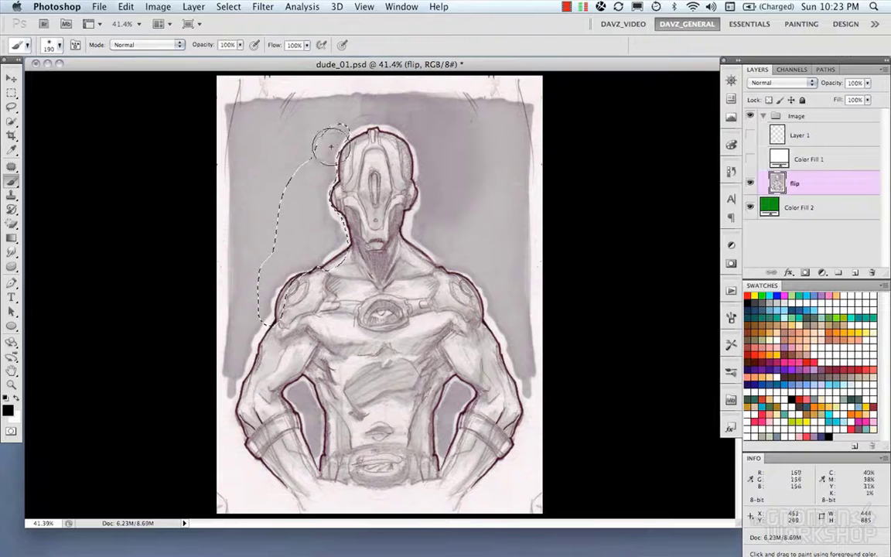
key("super+d")
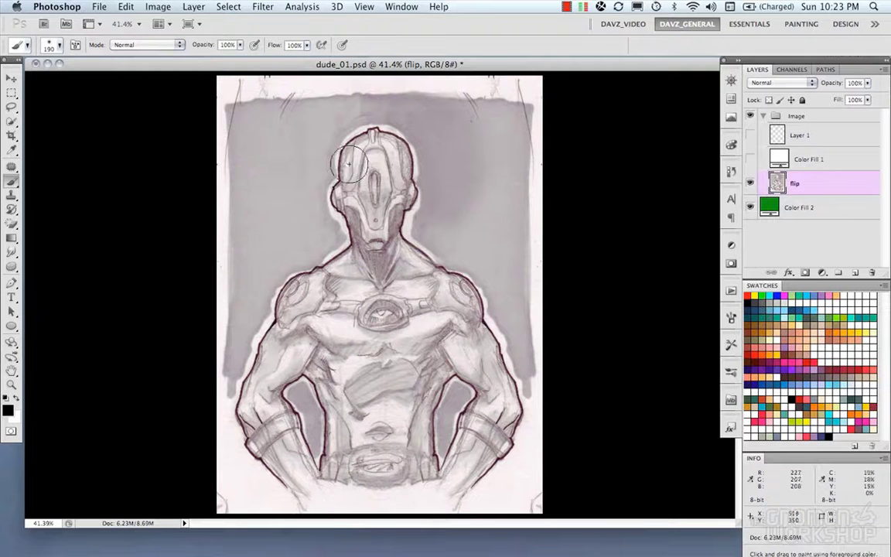
mouse_move(353, 162)
left_mouse_down()
mouse_move(321, 143)
mouse_move(314, 151)
mouse_move(345, 162)
left_mouse_up()
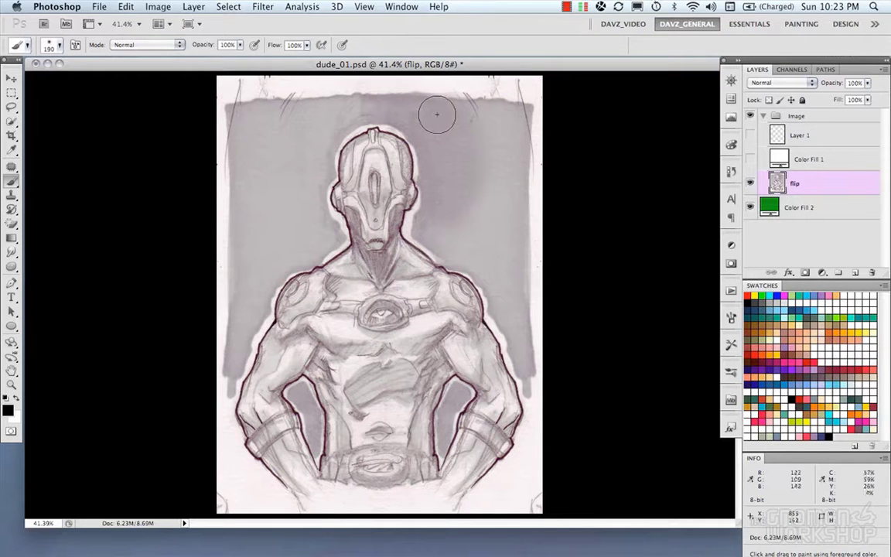
key("m")
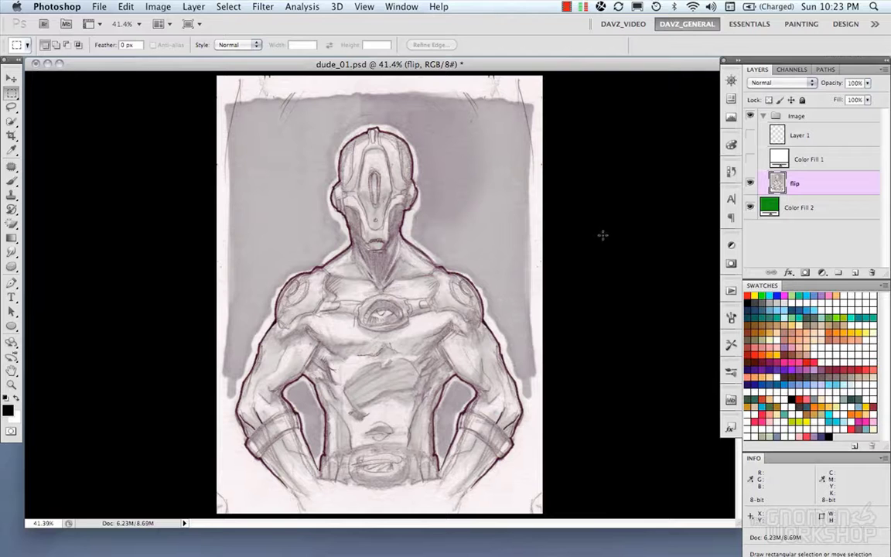
- Quick-select around the robot figure, subtracting part of the left arm with a smaller brush
left_click(12, 122)
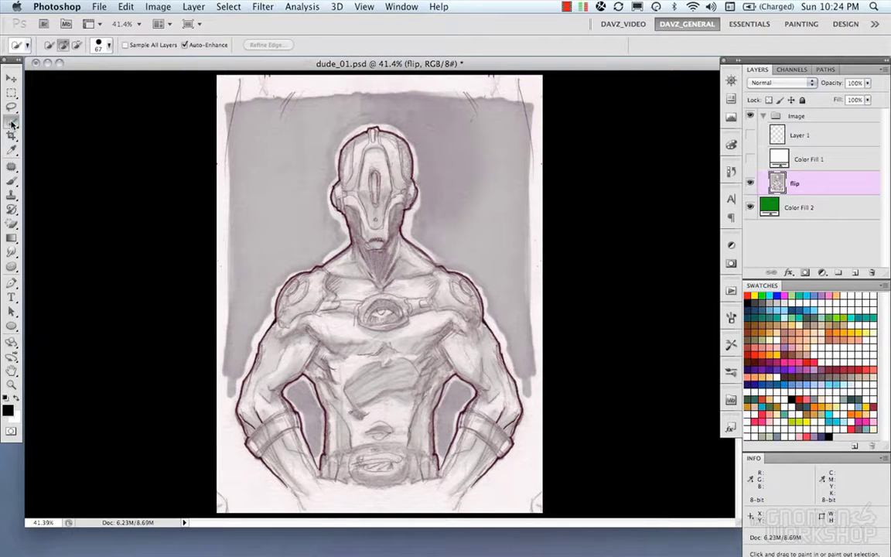
left_click(11, 122)
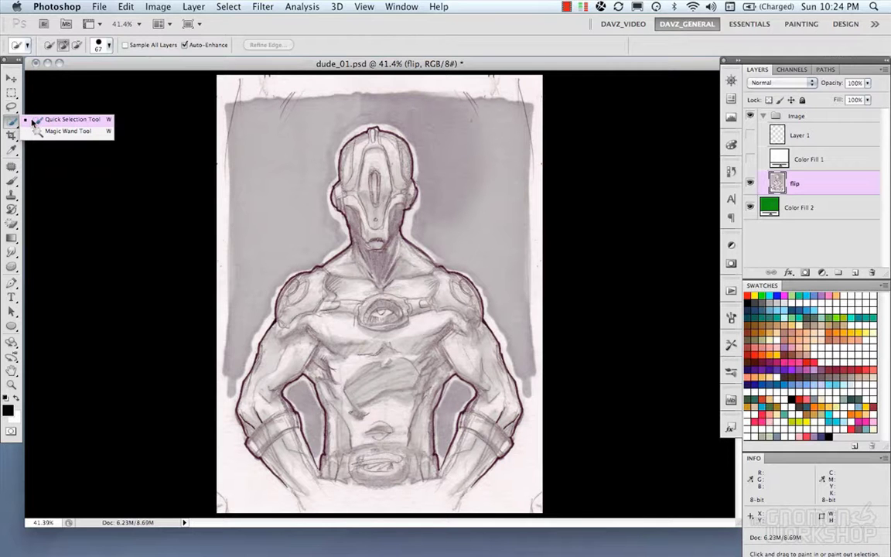
left_click(33, 122)
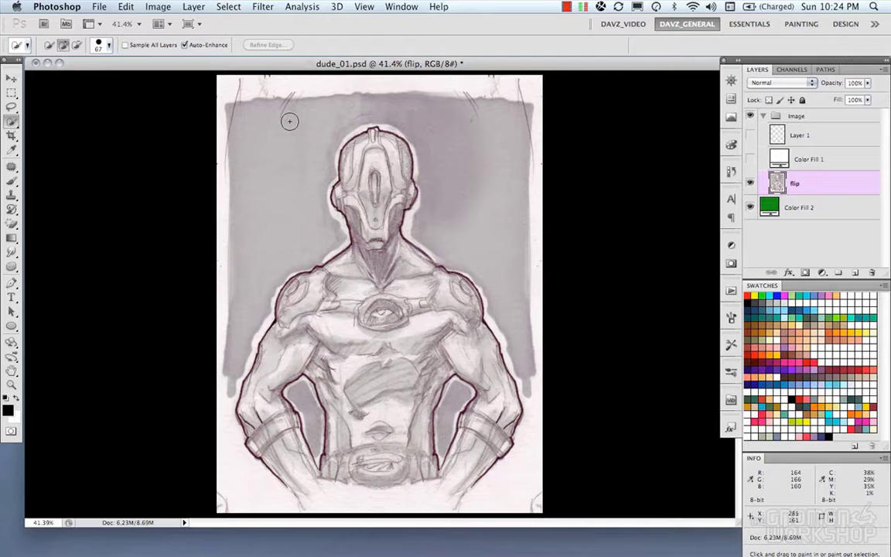
mouse_move(325, 117)
left_mouse_down()
mouse_move(298, 173)
mouse_move(334, 104)
mouse_move(303, 88)
mouse_move(379, 101)
mouse_move(402, 77)
mouse_move(425, 138)
mouse_move(465, 323)
mouse_move(485, 338)
mouse_move(479, 356)
left_mouse_up()
mouse_move(533, 389)
left_mouse_down()
mouse_move(537, 366)
mouse_move(533, 406)
left_mouse_up()
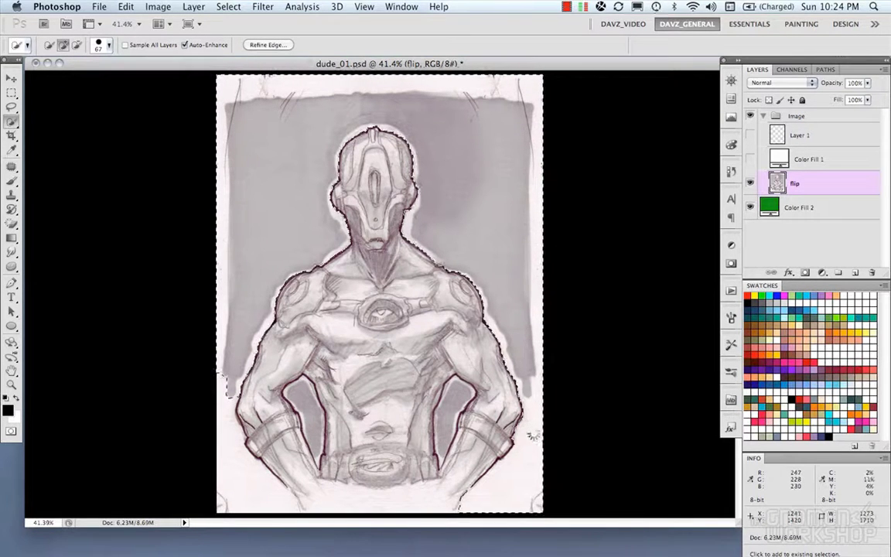
mouse_move(536, 500)
left_mouse_down()
mouse_move(387, 499)
mouse_move(246, 481)
mouse_move(244, 463)
left_mouse_up()
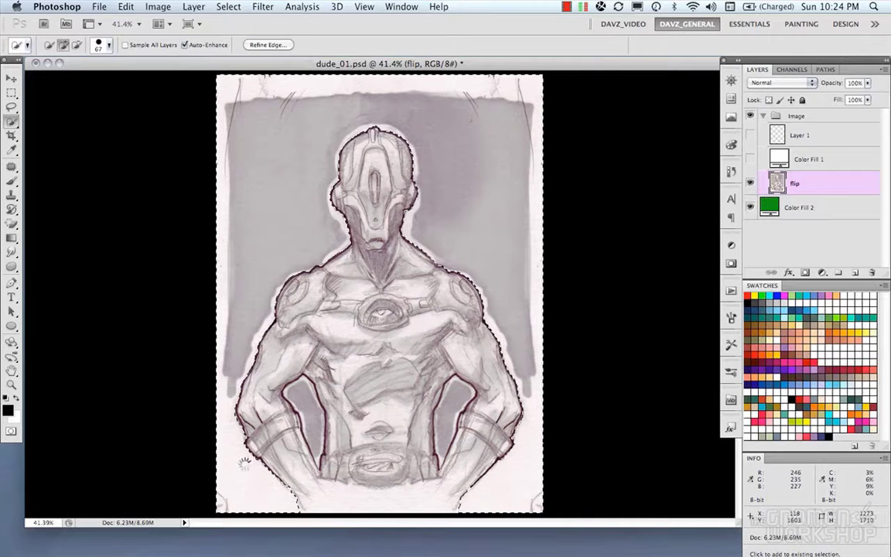
key("bracketleft")
key("bracketleft")
left_click(298, 400, "alt")
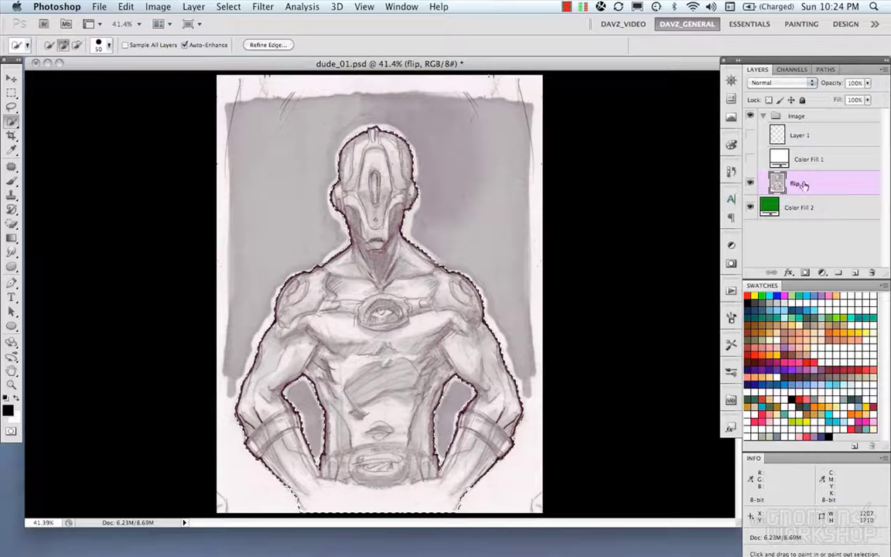
- Mask the flip layer with the selection, delete its vector mask, and preview the mask
left_click(806, 273)
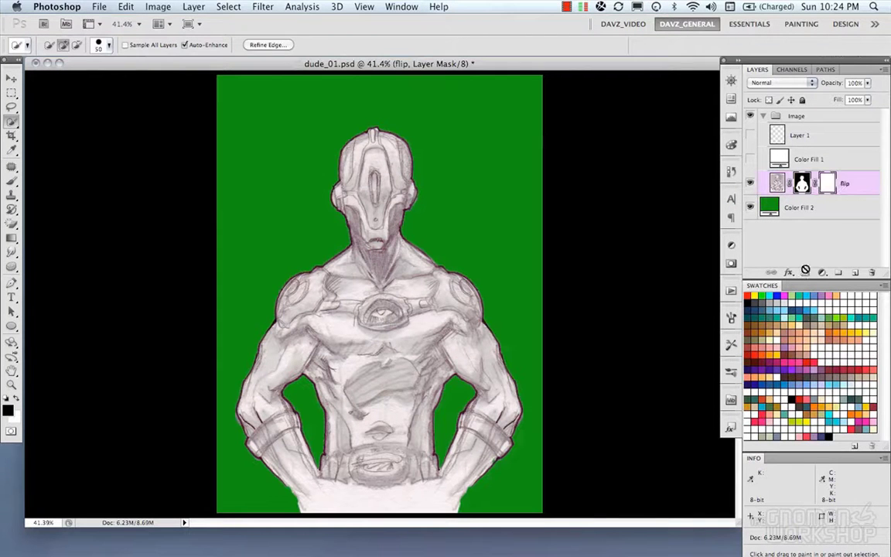
right_click(826, 187)
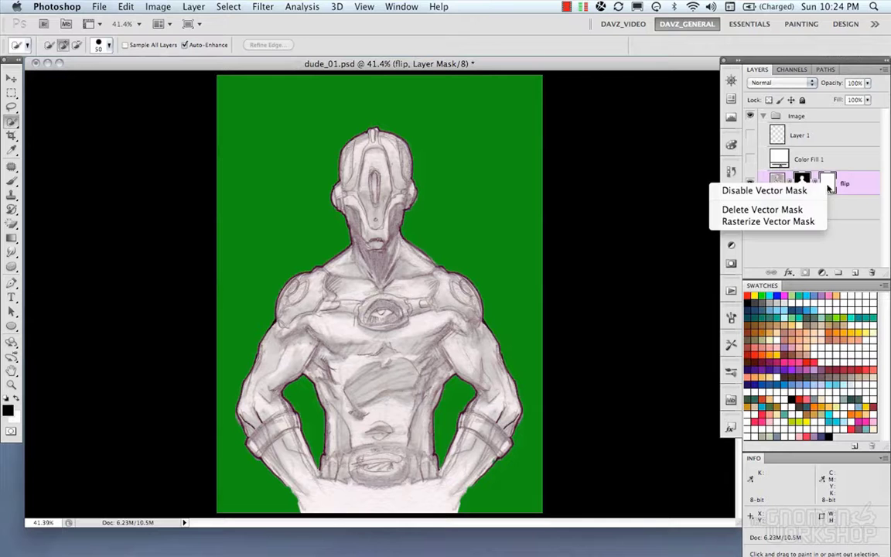
left_click(809, 210)
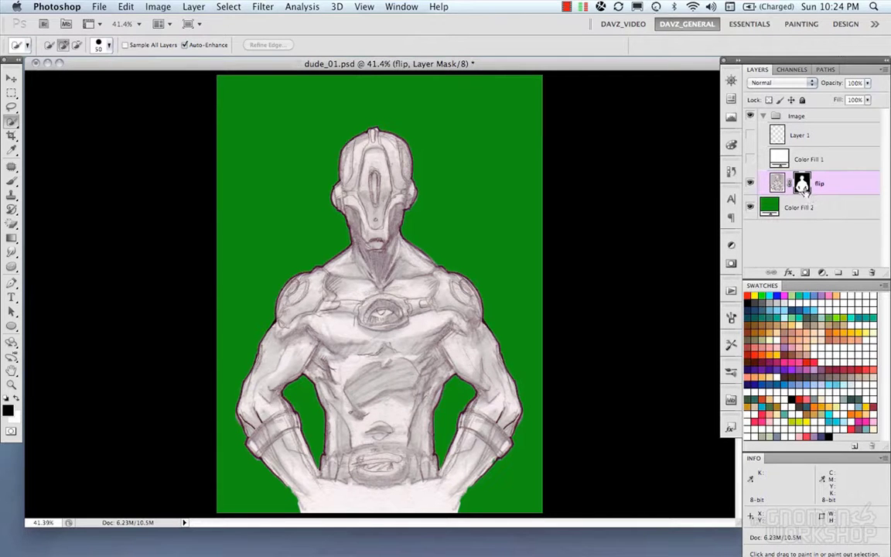
left_click(803, 189, "alt")
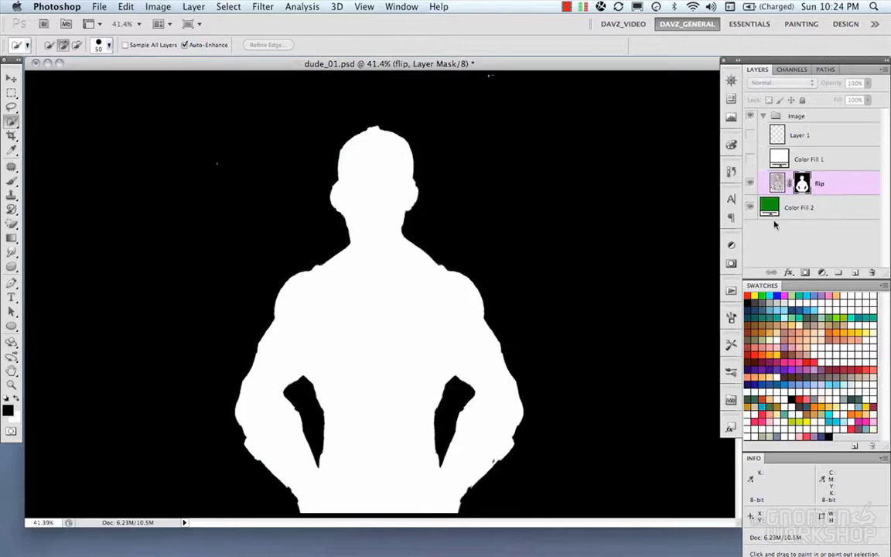
left_click(778, 183)
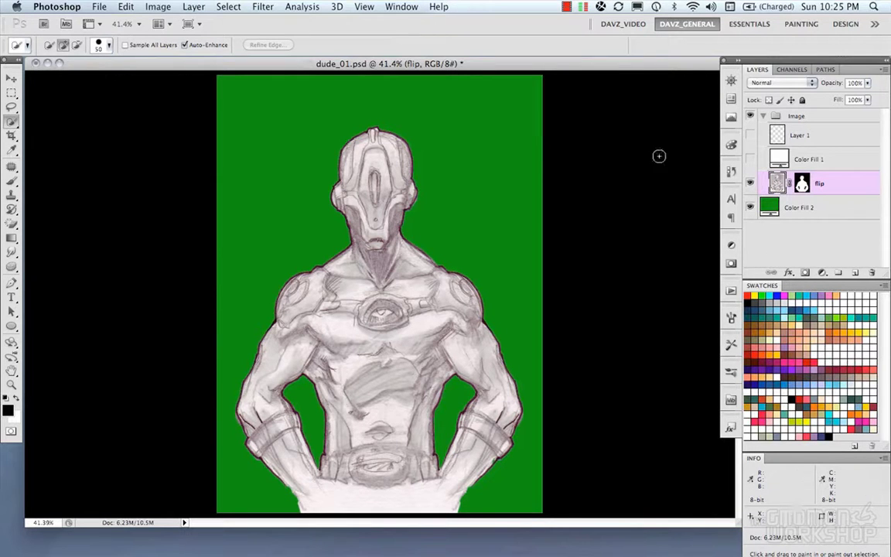
- Try the flip mask's Density at about 52% and 4%, then return it to 100%
left_click(731, 265)
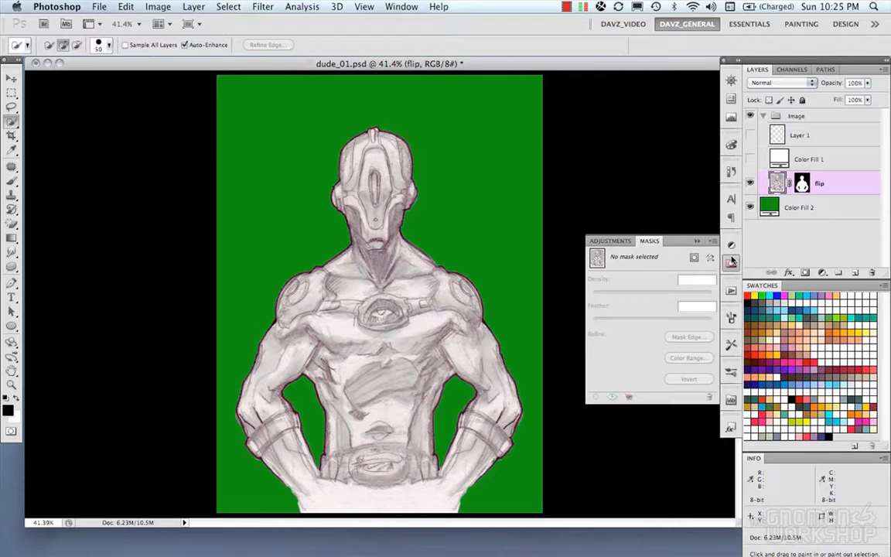
left_click(801, 186)
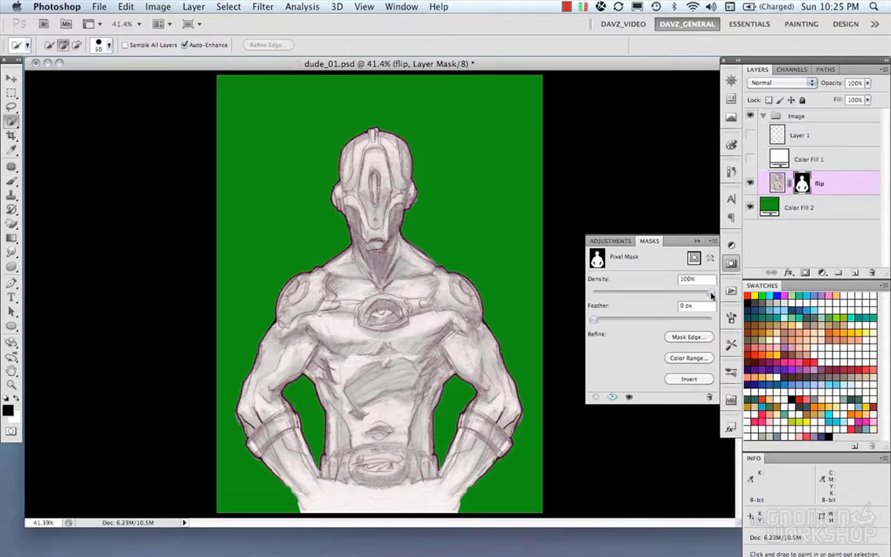
left_click_drag(712, 296, 629, 294)
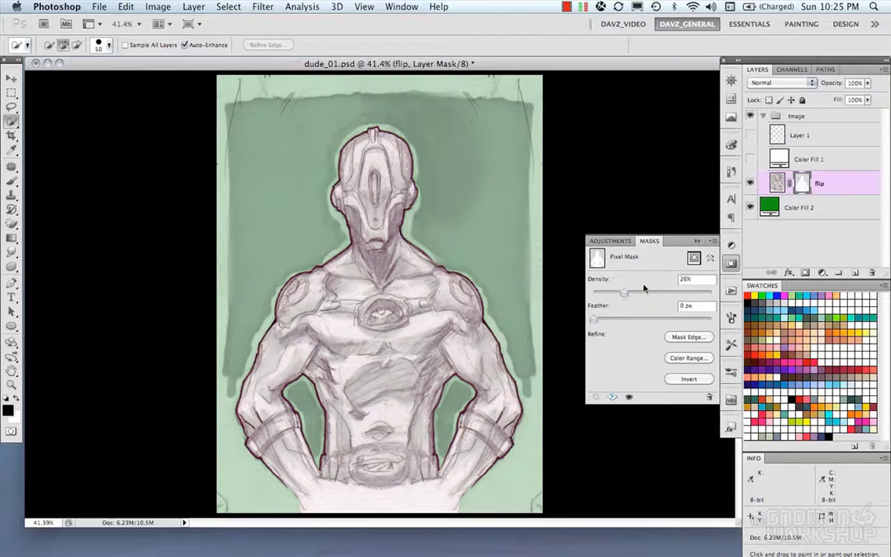
left_click_drag(624, 294, 598, 294)
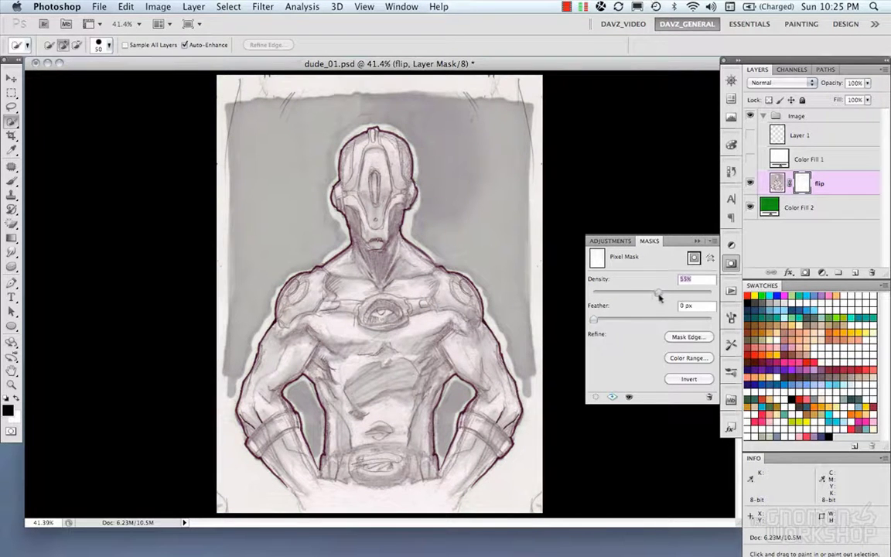
left_click(709, 295)
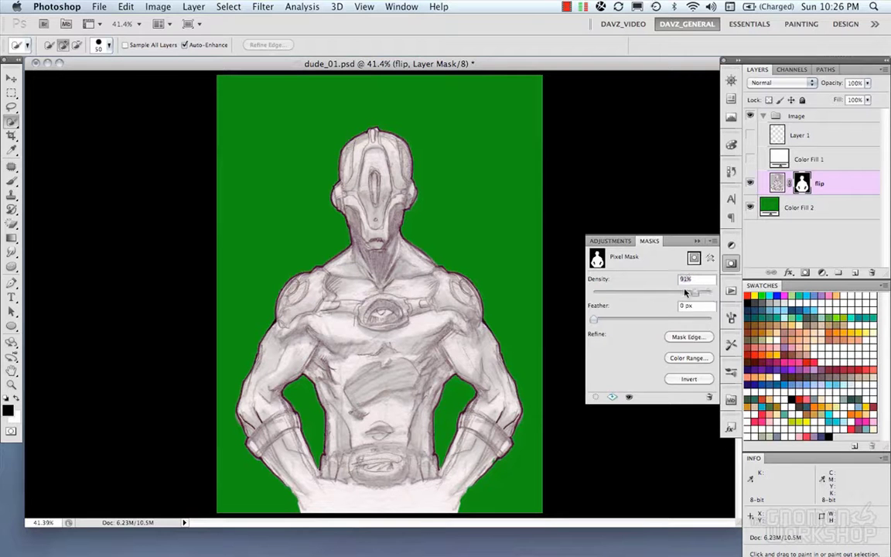
left_click_drag(686, 292, 712, 292)
- Test a higher mask Feather in the mask-only view, then undo it back to 0 px
left_click_drag(599, 322, 669, 321)
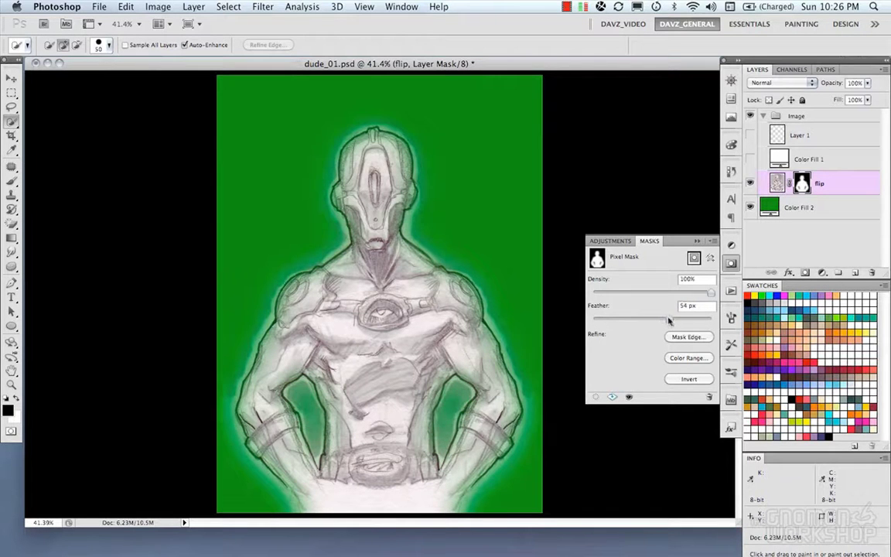
left_click(801, 183, "alt")
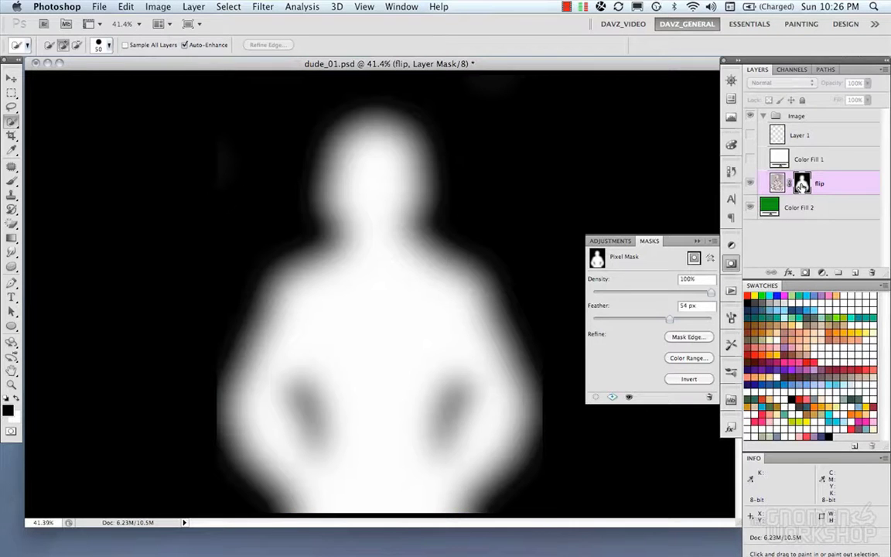
left_click_drag(668, 324, 713, 323)
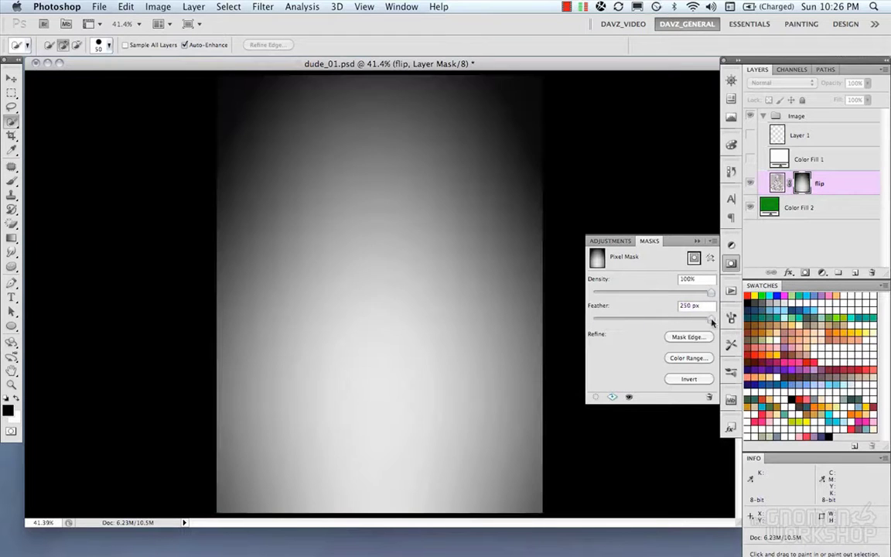
key("super+z")
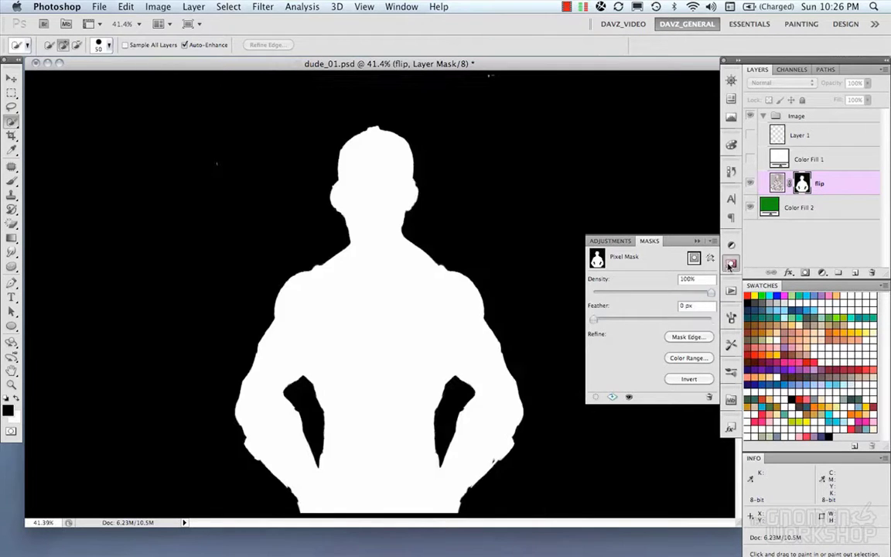
- Paint out the stray white speck in the mask with a black brush of about 86 px
left_click(731, 263)
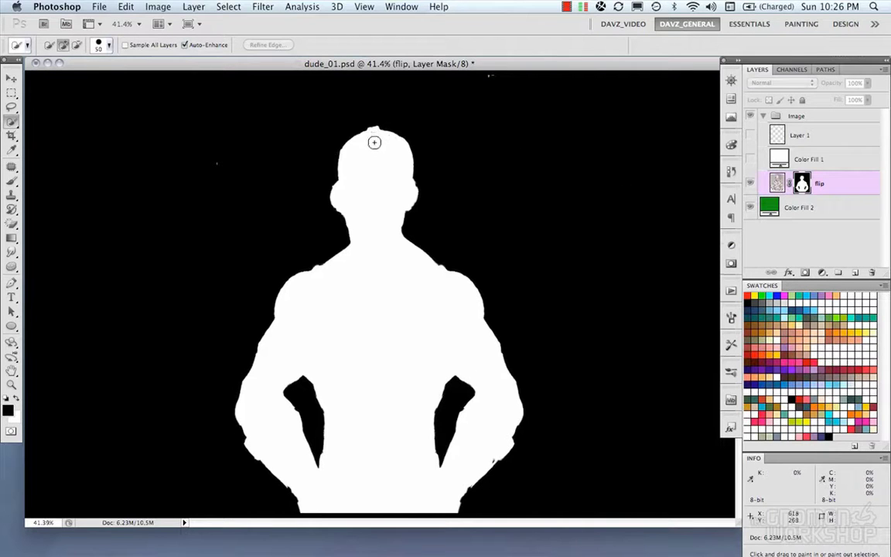
key("b")
left_click_drag(484, 163, 478, 170)
right_click(478, 169)
double_click(533, 240)
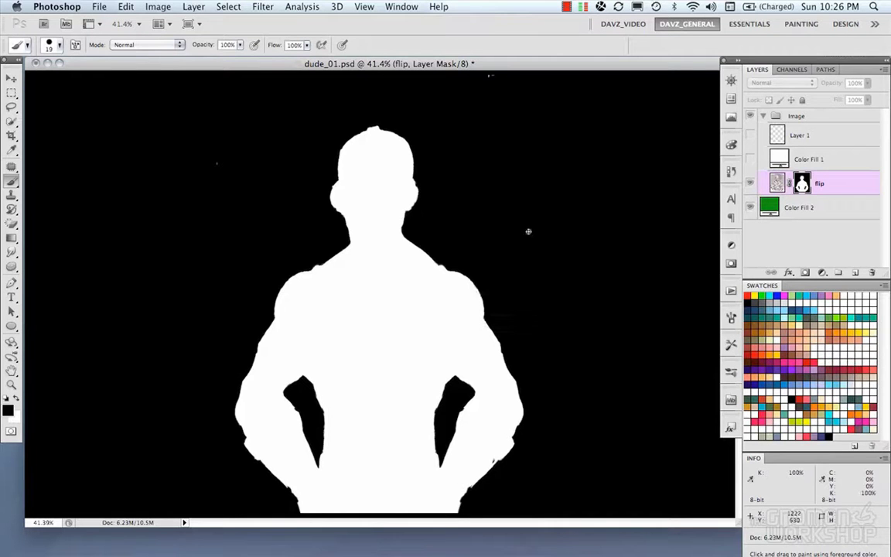
left_click_drag(491, 74, 501, 104)
left_click(218, 164)
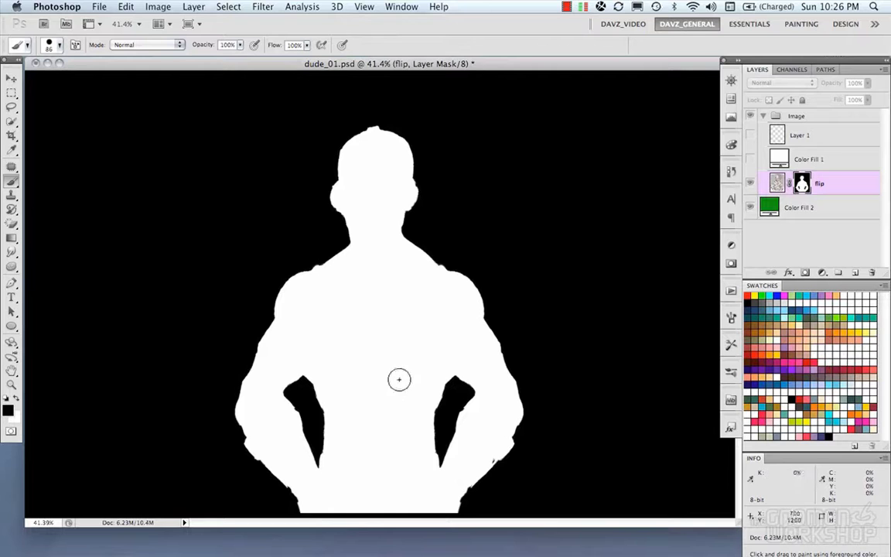
- Paint white back onto the lower right arm edge, then view the composite at 100%
key("x")
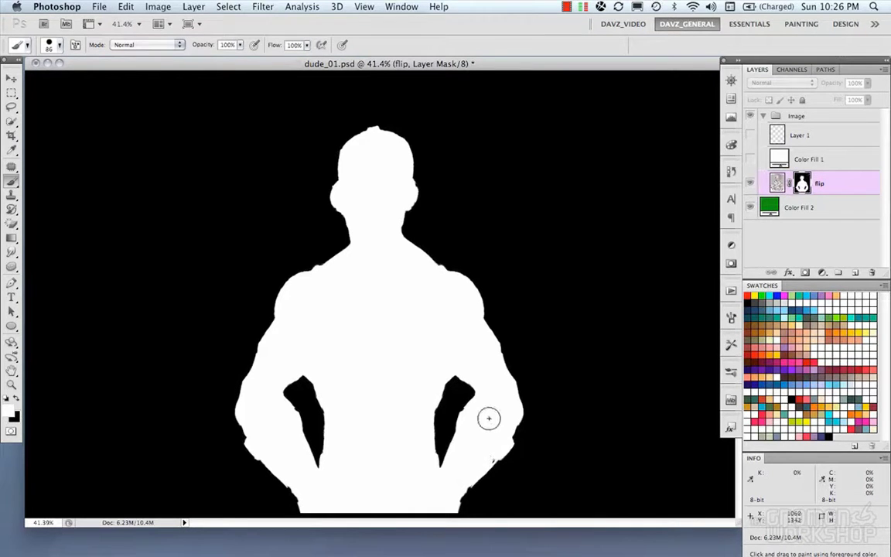
left_click_drag(489, 419, 489, 453)
left_click(491, 456)
left_click(777, 183)
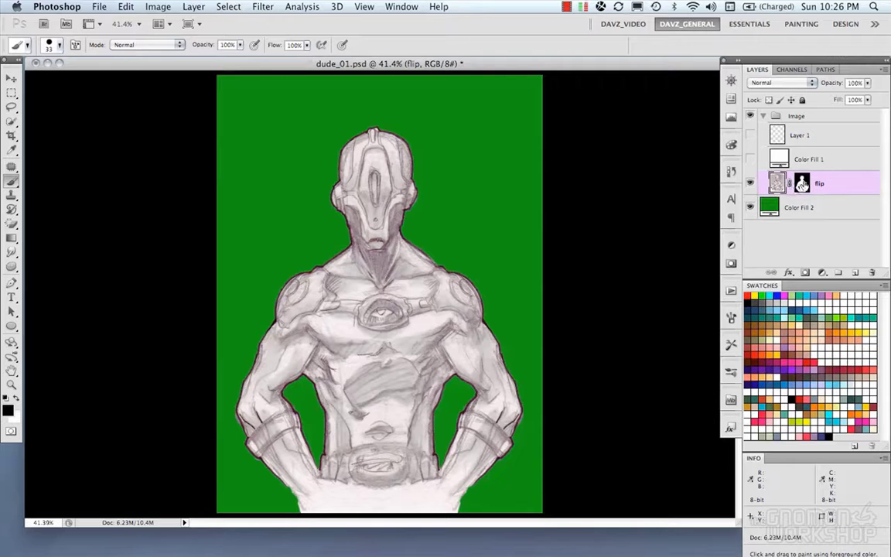
left_click(802, 182)
left_click(731, 264)
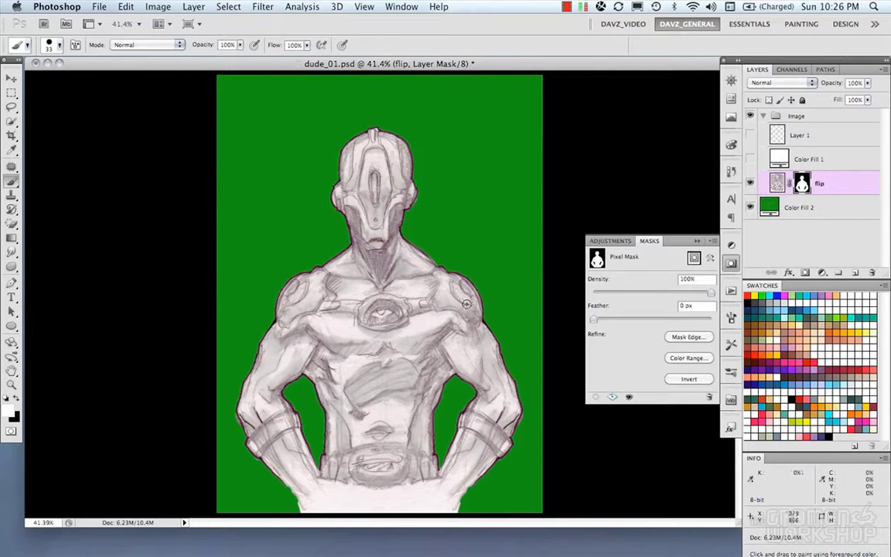
key("super+alt+0")
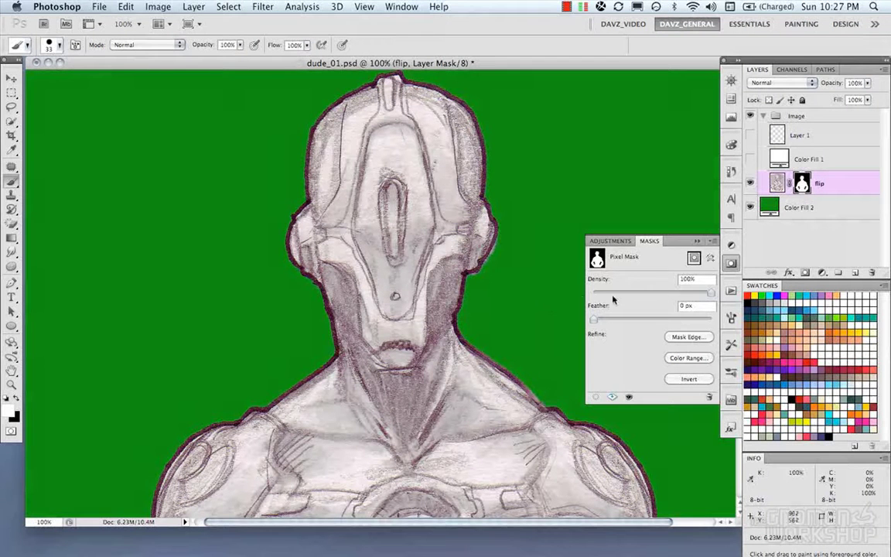
- Open Refine Mask, zoom to 200% on the face, and return Radius to 0 after testing
left_click(687, 337)
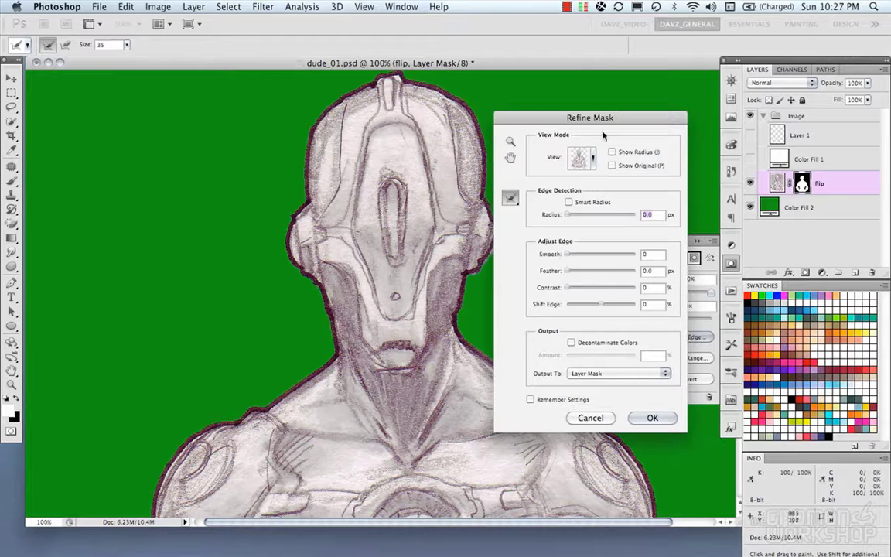
left_click_drag(596, 120, 604, 105)
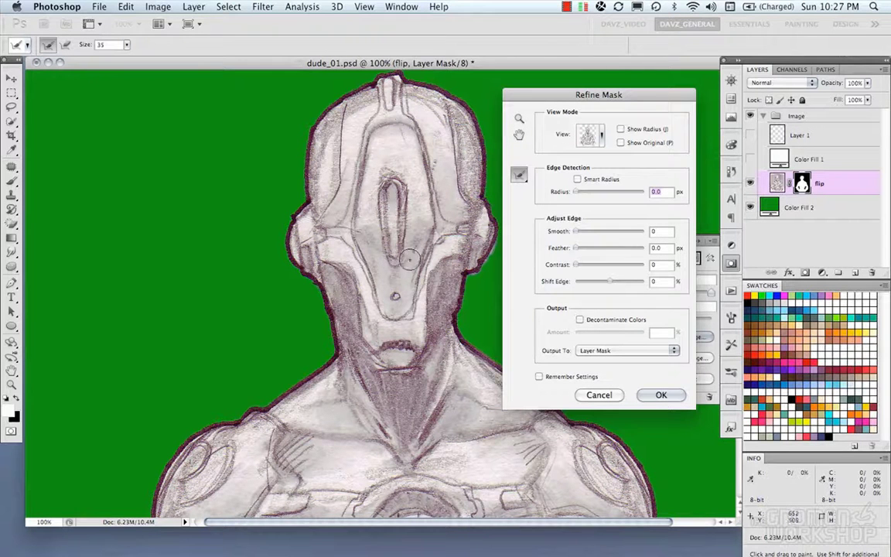
left_click_drag(398, 255, 376, 271)
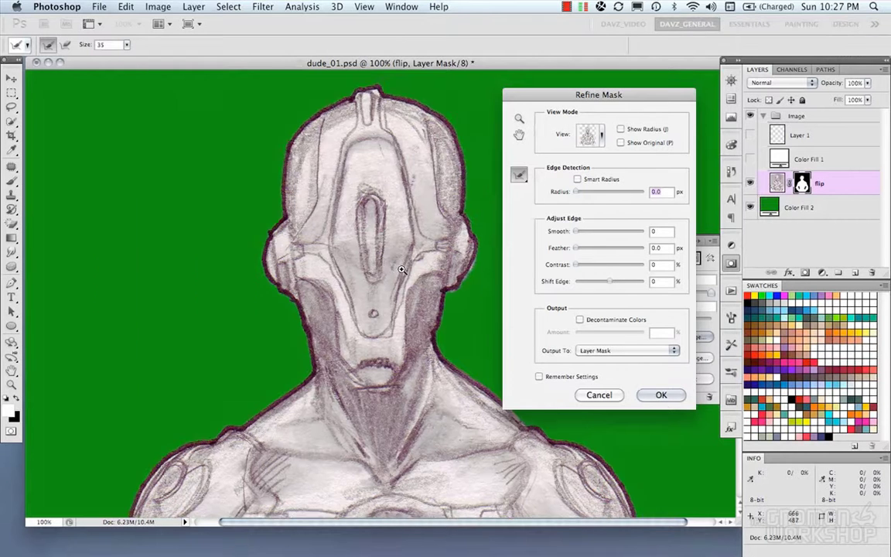
key("super+equal")
left_click_drag(397, 271, 451, 309)
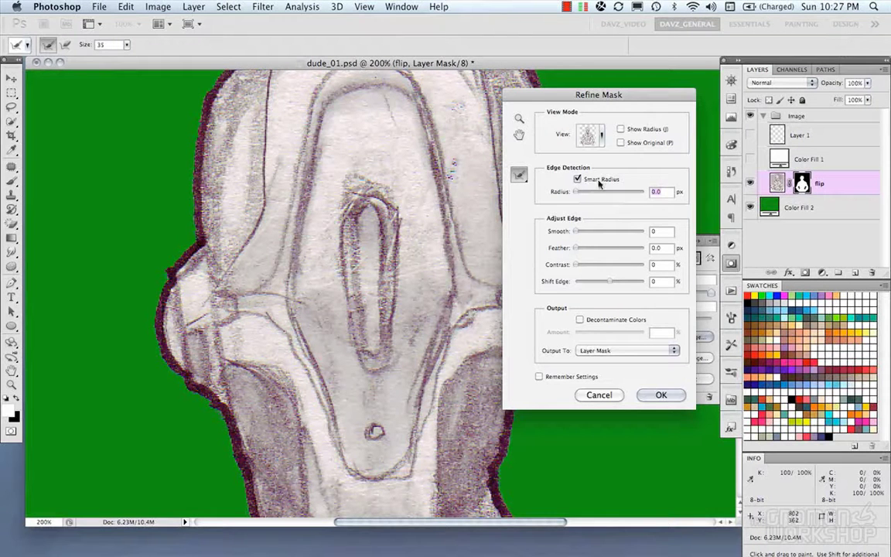
left_click_drag(577, 191, 639, 196)
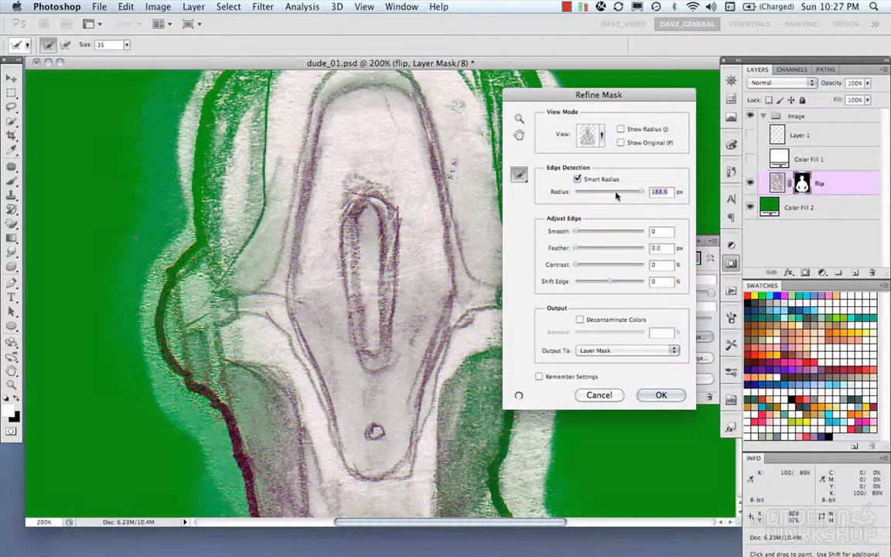
left_click_drag(635, 198, 581, 193)
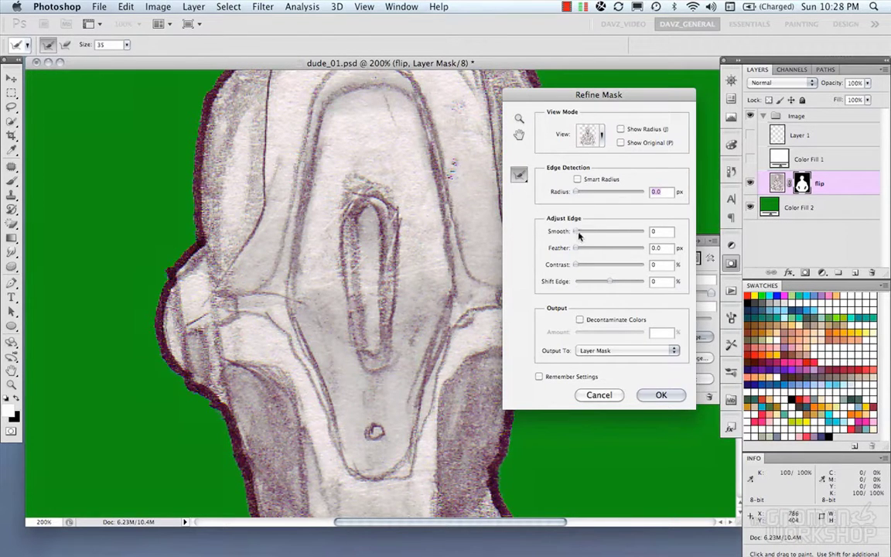
- Smooth the mask edge to 9, leaving Feather at 0.0 px
mouse_move(578, 235)
left_mouse_down()
mouse_move(593, 229)
mouse_move(587, 235)
left_mouse_up()
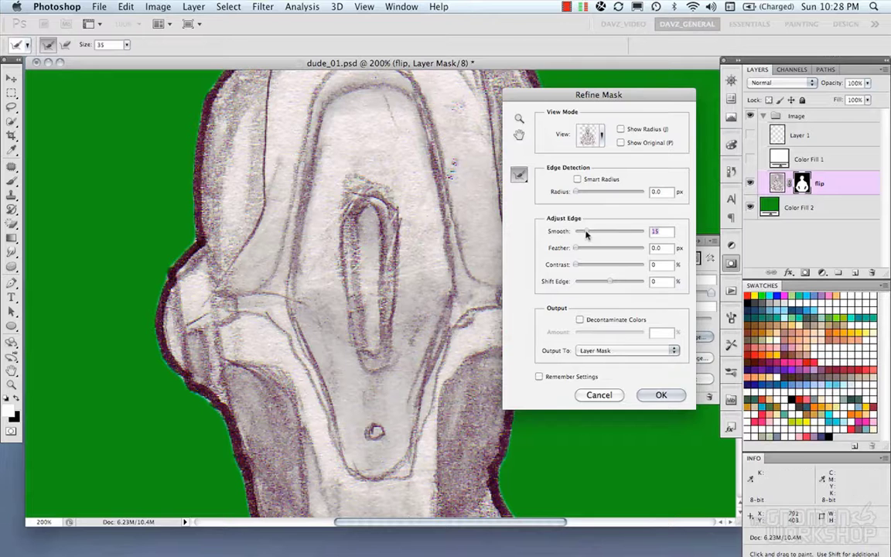
left_click_drag(586, 235, 584, 234)
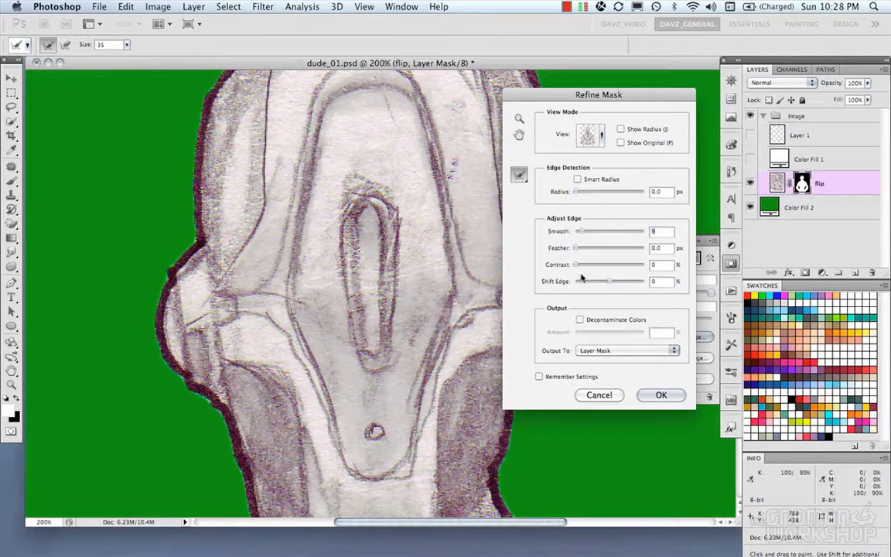
mouse_move(577, 248)
left_mouse_down()
mouse_move(614, 256)
mouse_move(575, 251)
left_mouse_up()
- Set edge Contrast to 32%, checking it in the Black & White preview
left_click_drag(577, 266, 600, 267)
left_click(602, 137)
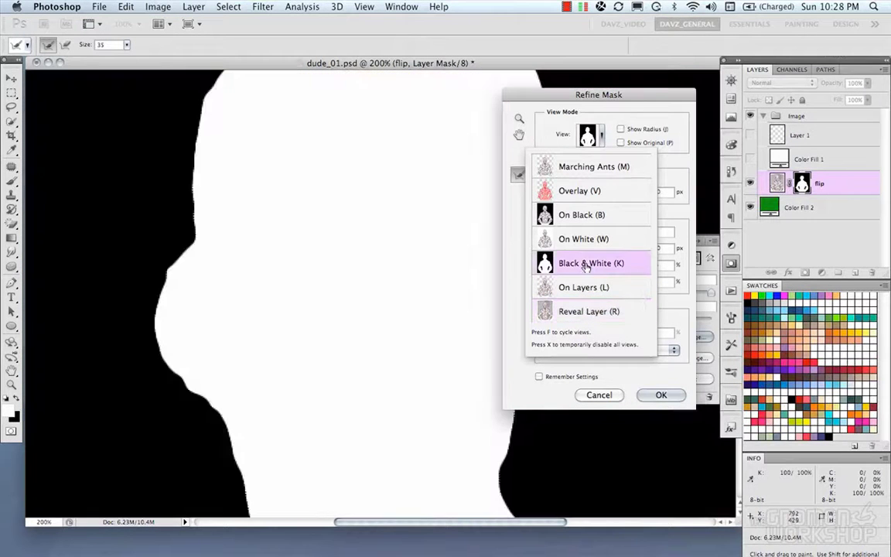
left_click(674, 167)
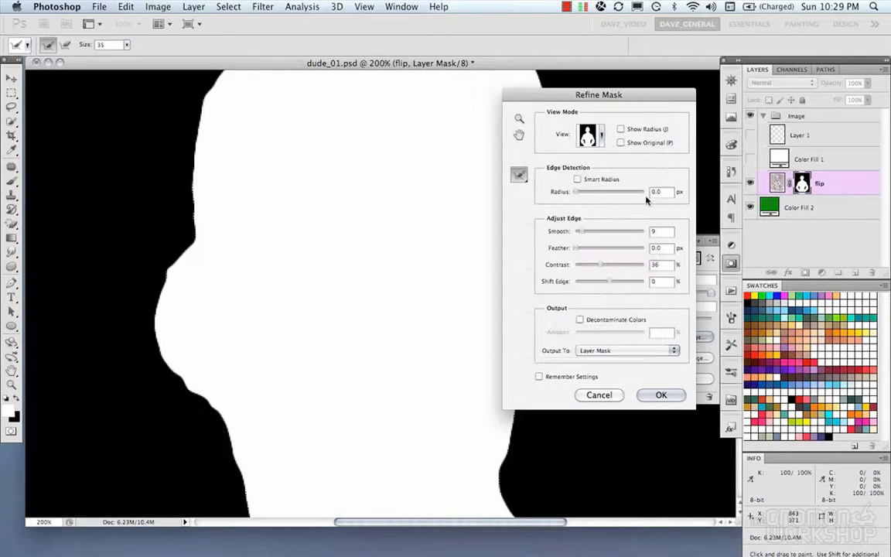
mouse_move(601, 264)
left_mouse_down()
mouse_move(611, 265)
mouse_move(588, 268)
left_mouse_up()
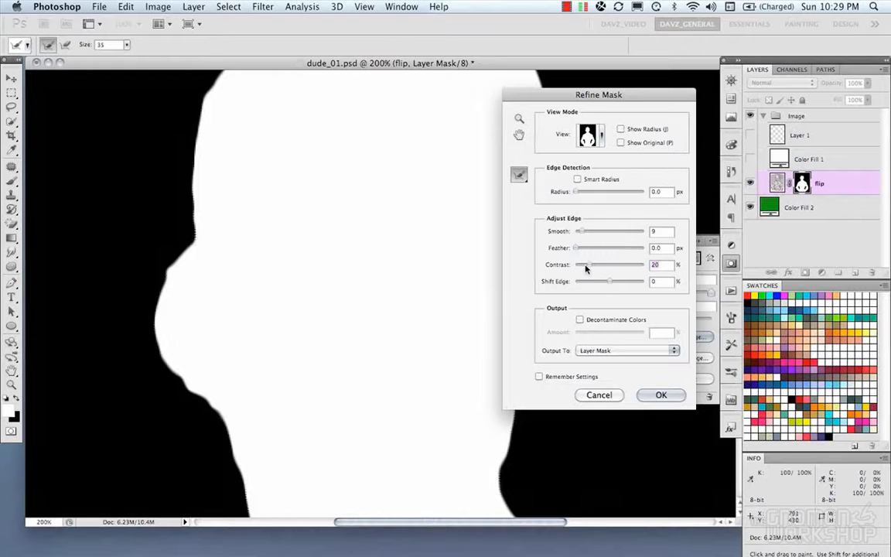
left_click_drag(588, 267, 598, 267)
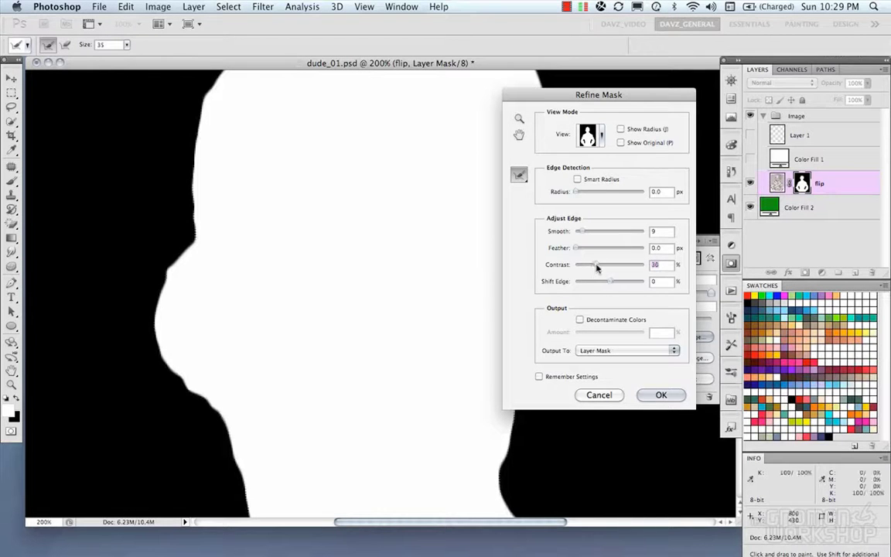
left_click_drag(602, 267, 598, 267)
left_click(602, 135)
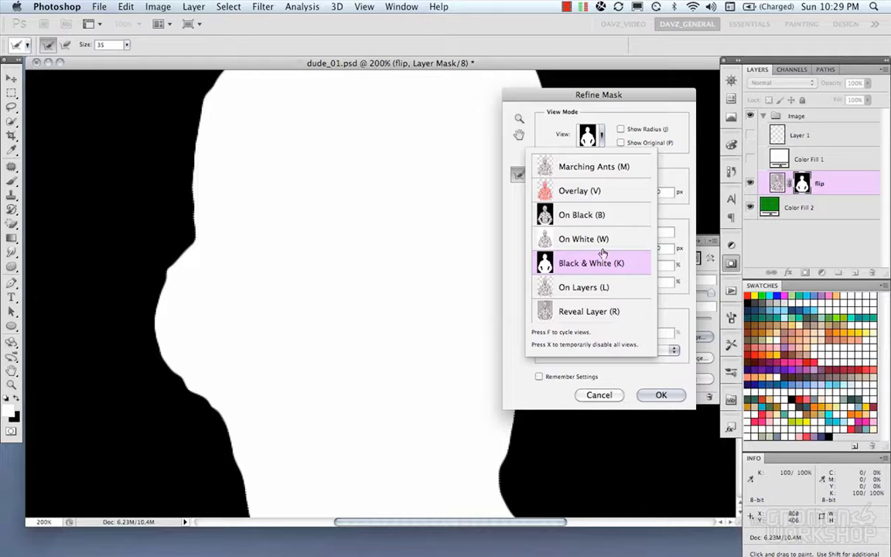
- Preview On Layers, set Shift Edge to -35%, and keep output as Layer Mask
left_click(595, 290)
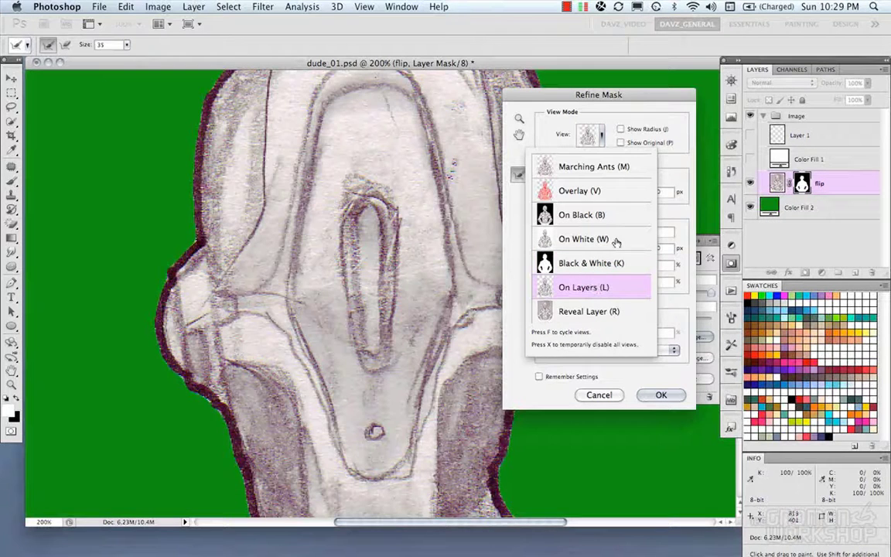
left_click(674, 166)
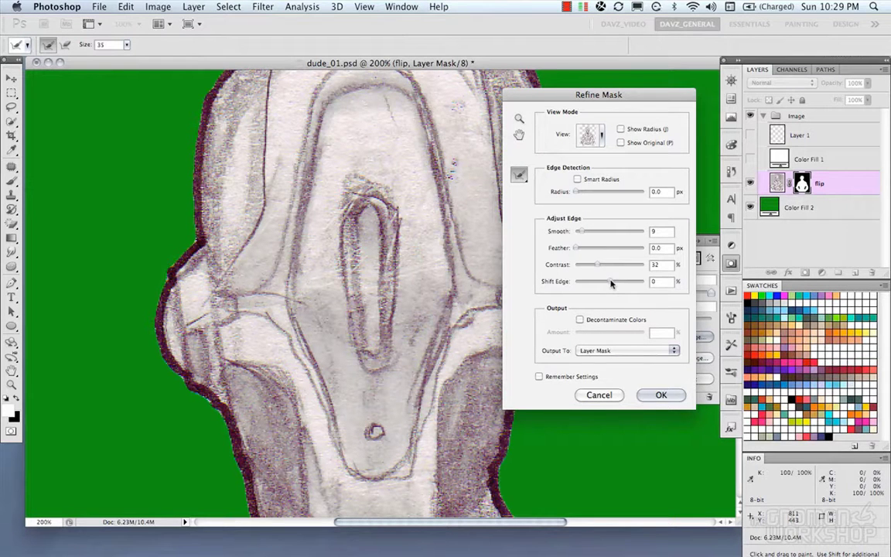
left_click_drag(611, 282, 605, 282)
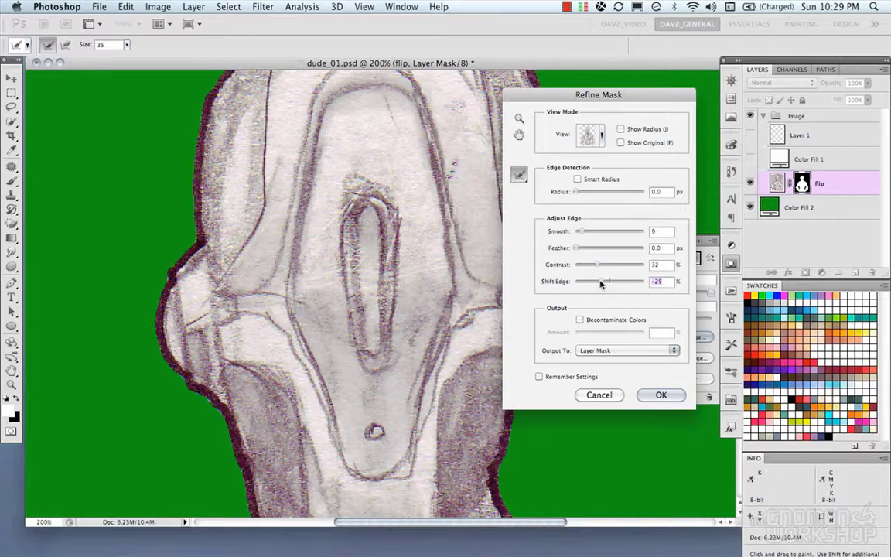
left_click_drag(602, 284, 599, 285)
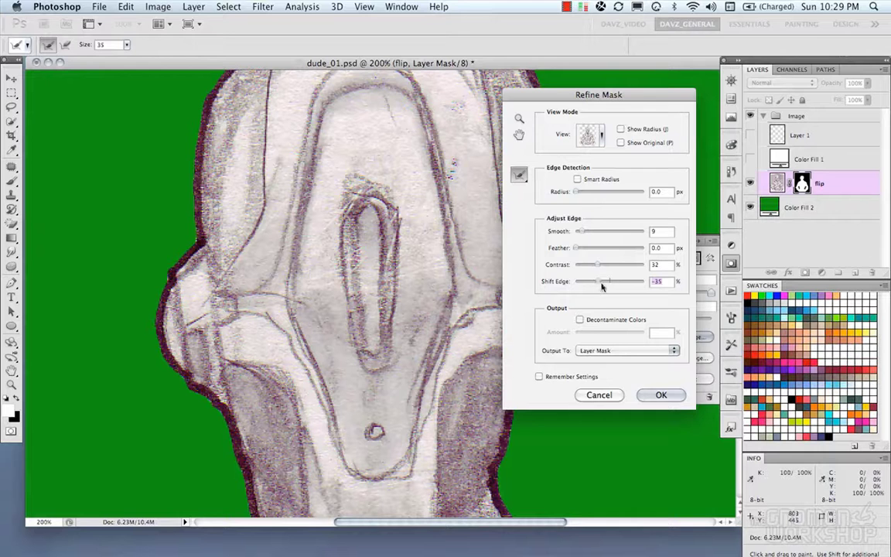
left_click(617, 352)
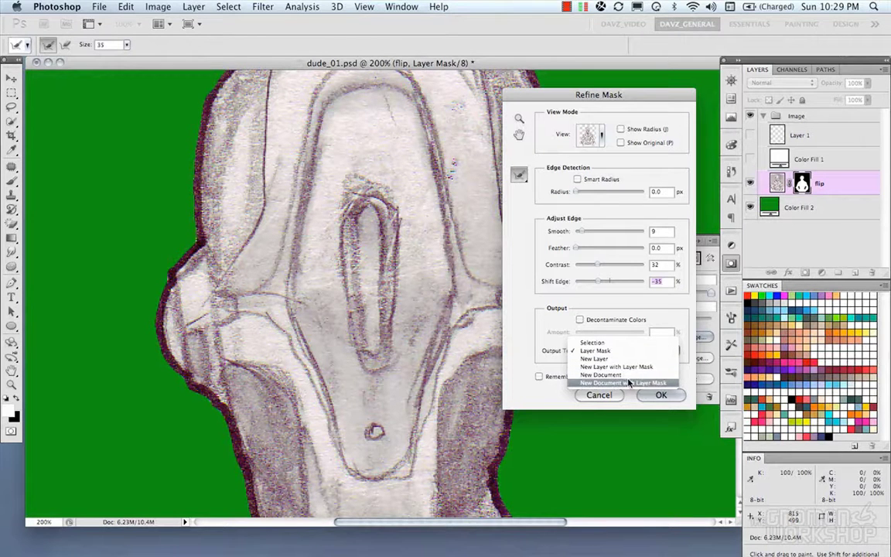
left_click(594, 352)
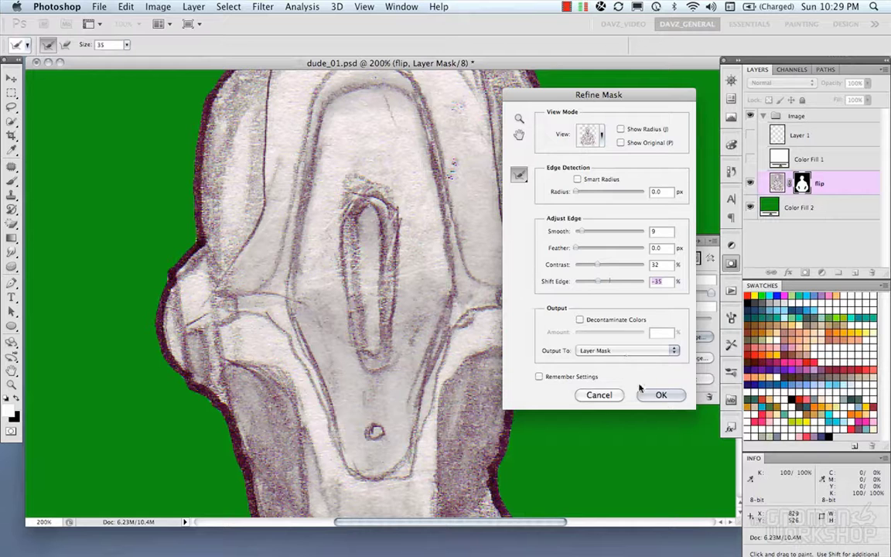
left_click(657, 396)
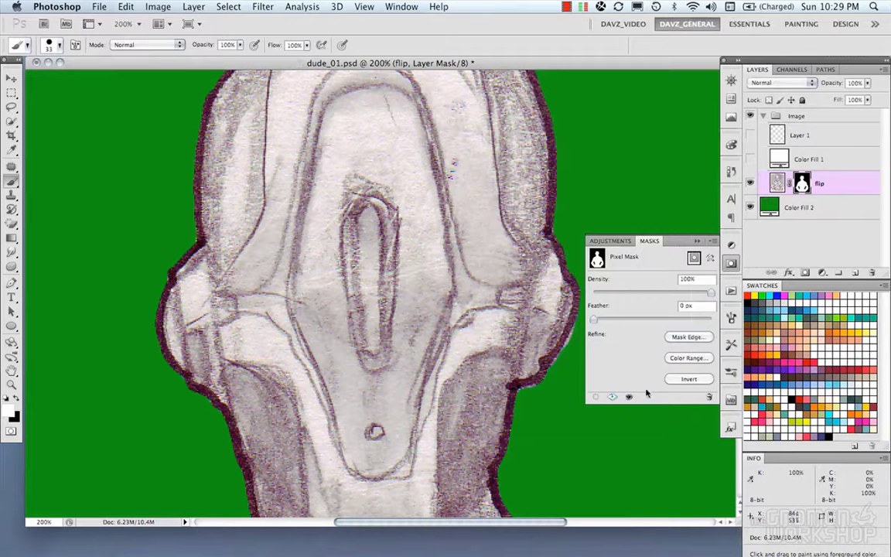
left_click(732, 263)
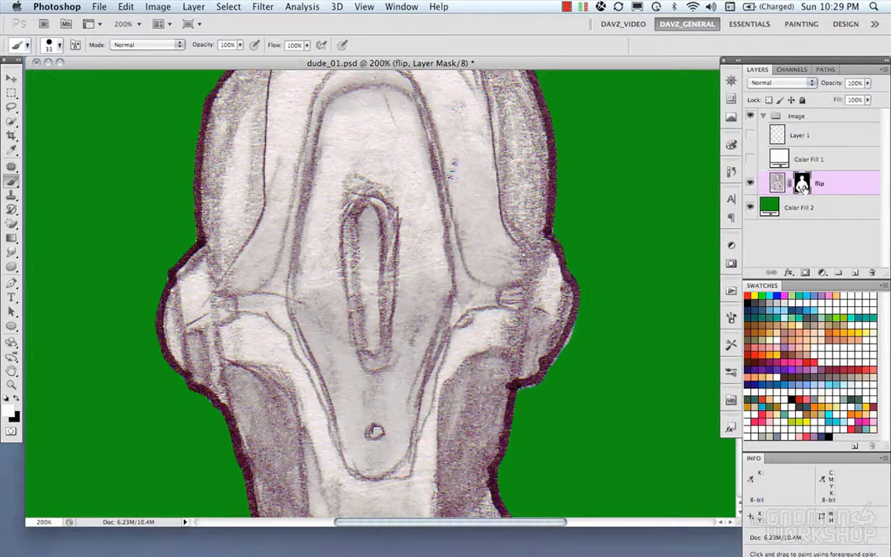
left_click(802, 184, "alt")
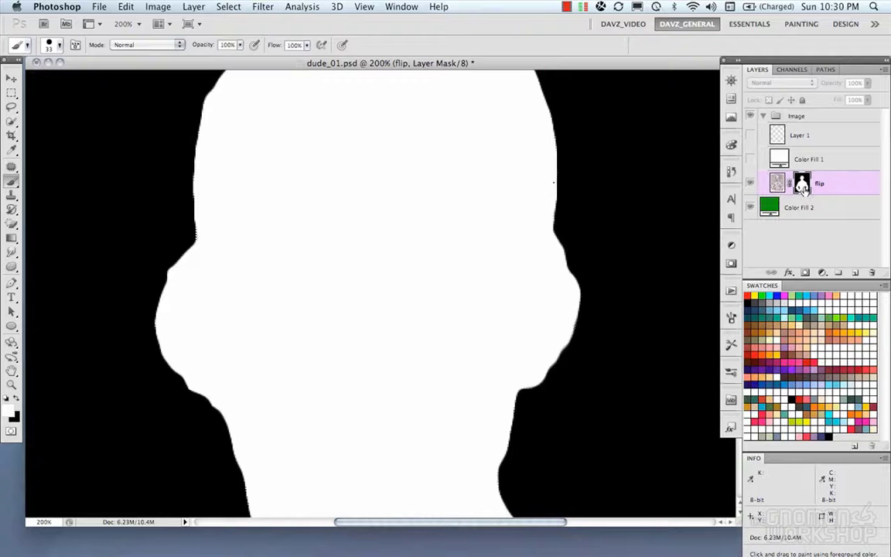
left_click(801, 186, "alt")
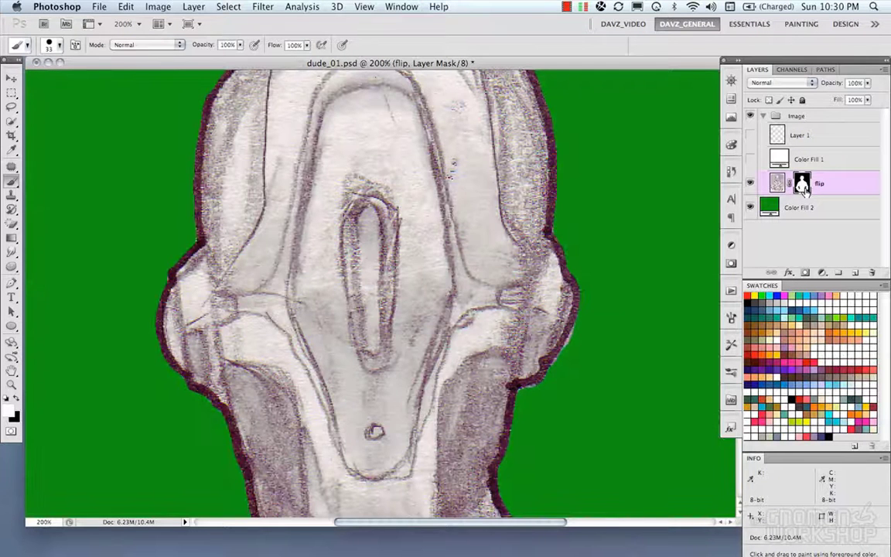
scroll(438, 375, "down", 5)
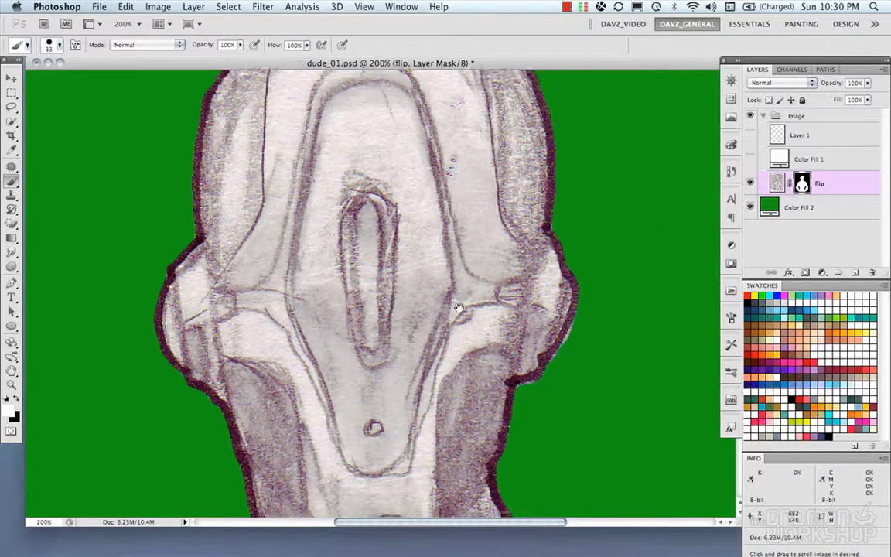
scroll(438, 374, "down", 8)
scroll(418, 378, "left", 4)
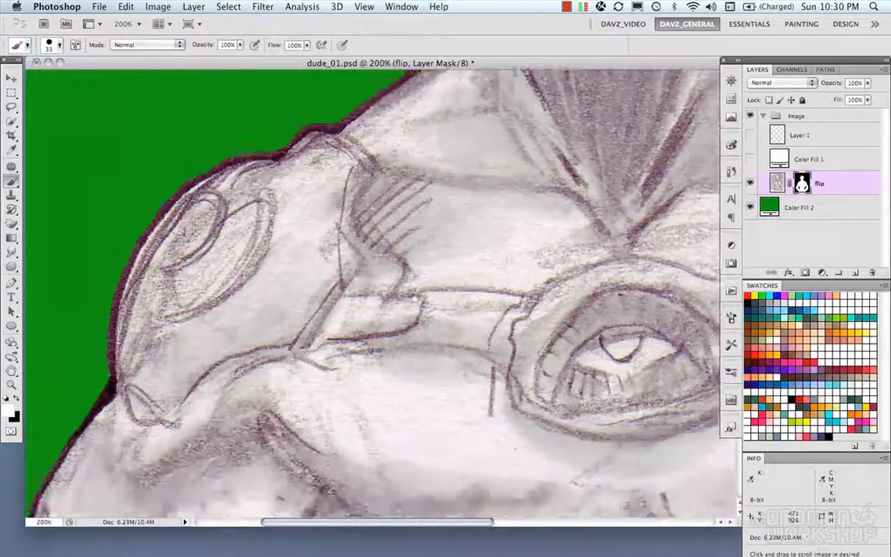
scroll(404, 392, "down", 5)
scroll(403, 393, "left", 5)
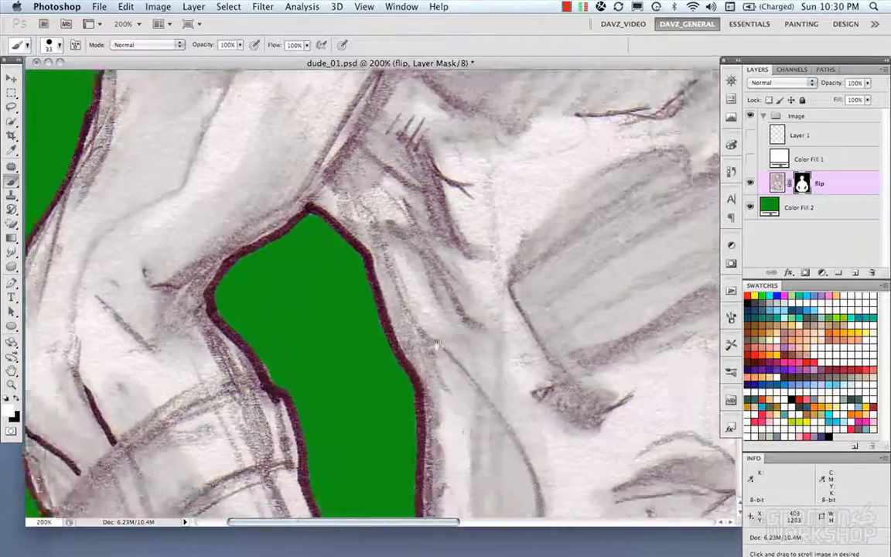
scroll(437, 422, "down", 6)
scroll(437, 418, "right", 2)
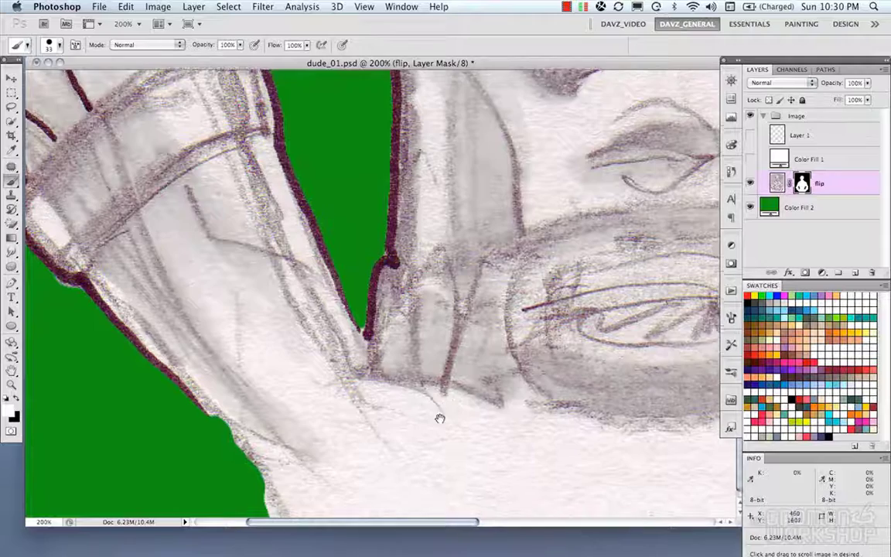
scroll(433, 356, "left", 4)
scroll(464, 324, "up", 5)
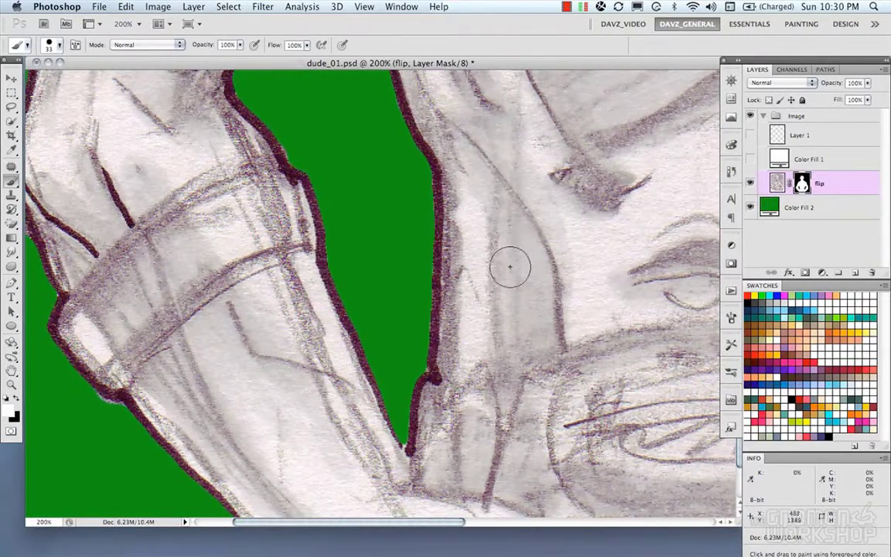
- With a smaller black brush, paint away the light fringe along the sleeve edge
left_click_drag(456, 238, 445, 244)
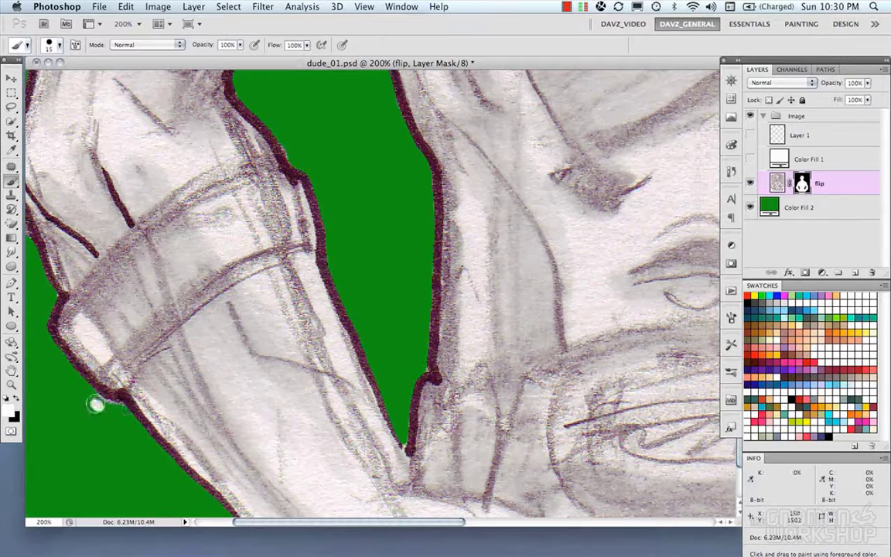
key("x")
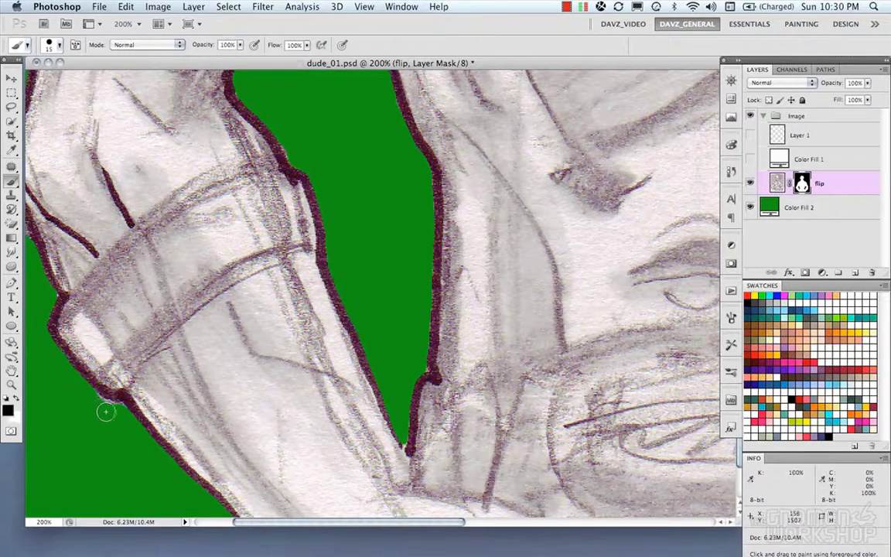
mouse_move(106, 412)
left_mouse_down()
mouse_move(113, 408)
mouse_move(93, 397)
mouse_move(121, 418)
left_mouse_up()
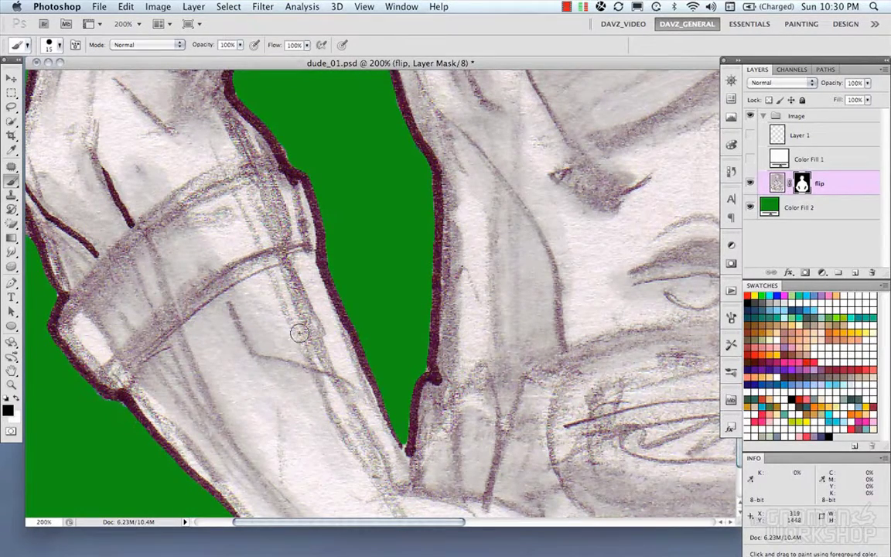
mouse_move(300, 333)
left_mouse_down()
mouse_move(382, 358)
mouse_move(356, 278)
mouse_move(250, 365)
mouse_move(398, 149)
mouse_move(320, 298)
mouse_move(323, 218)
left_mouse_up()
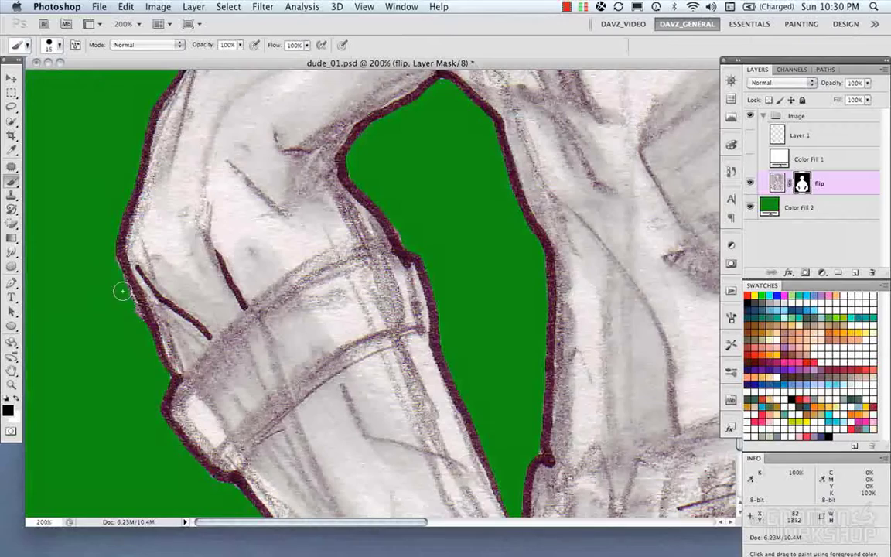
- Inspect the lower sleeve and face junction, then zoom out to show the whole figure
scroll(395, 254, "up", 10)
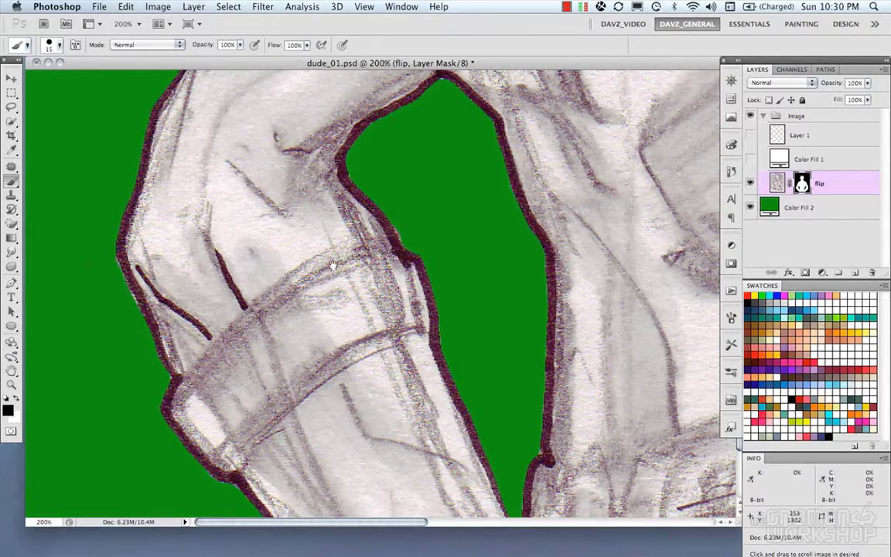
scroll(396, 254, "up", 15)
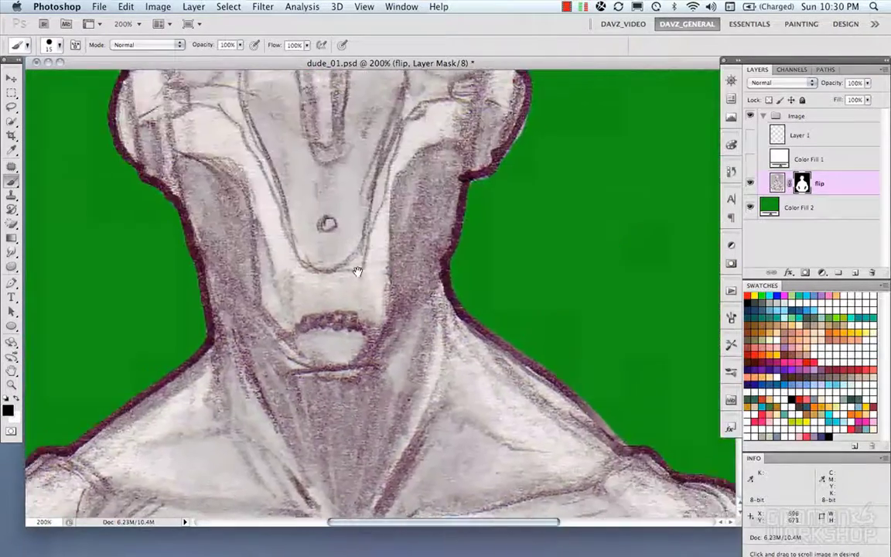
scroll(383, 315, "down", 10)
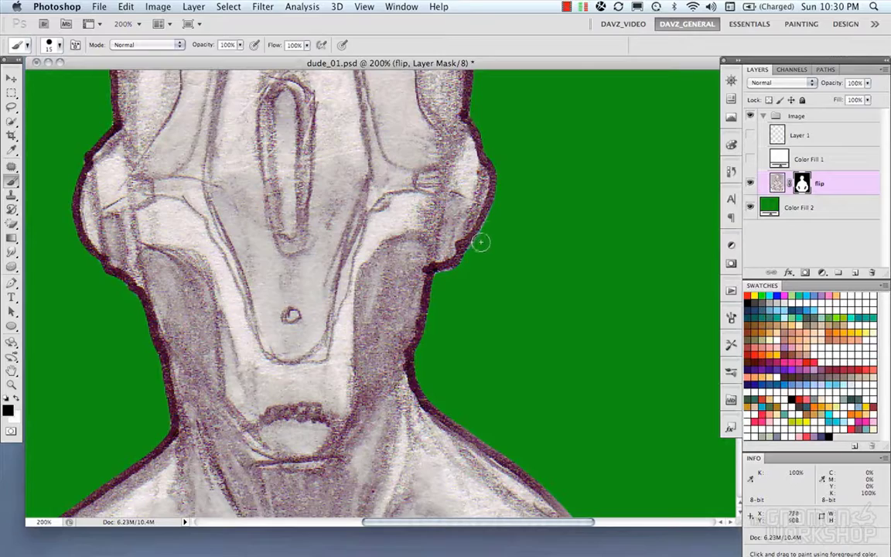
scroll(482, 264, "down", 10)
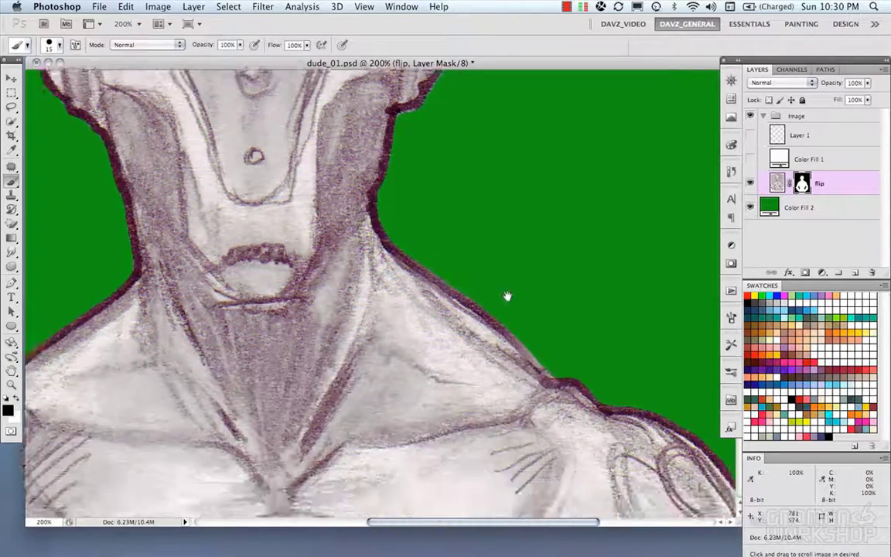
scroll(538, 205, "down", 15)
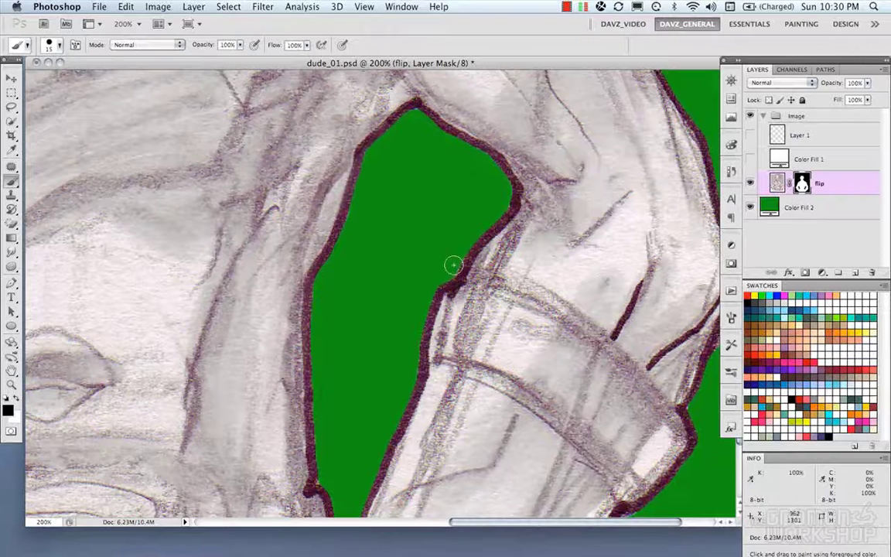
scroll(452, 269, "down", 10)
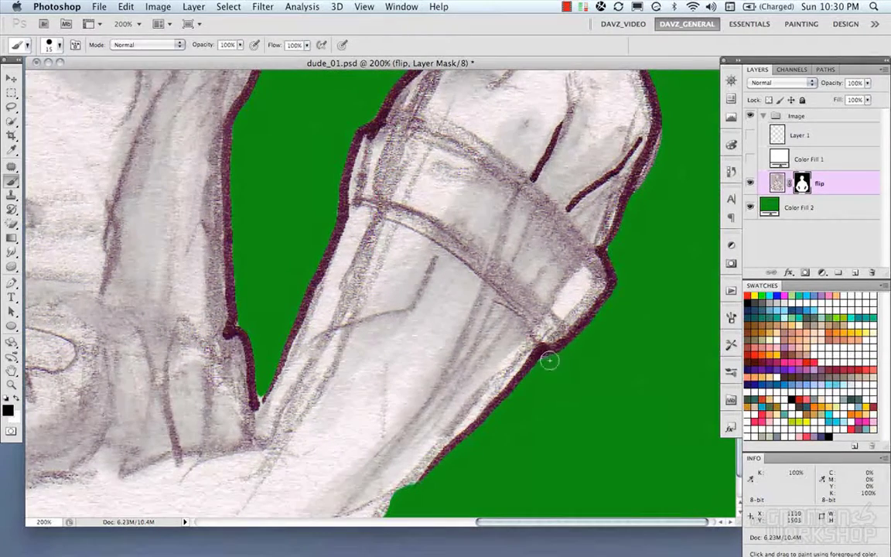
mouse_move(678, 170)
left_mouse_down()
mouse_move(640, 184)
mouse_move(627, 216)
left_mouse_up()
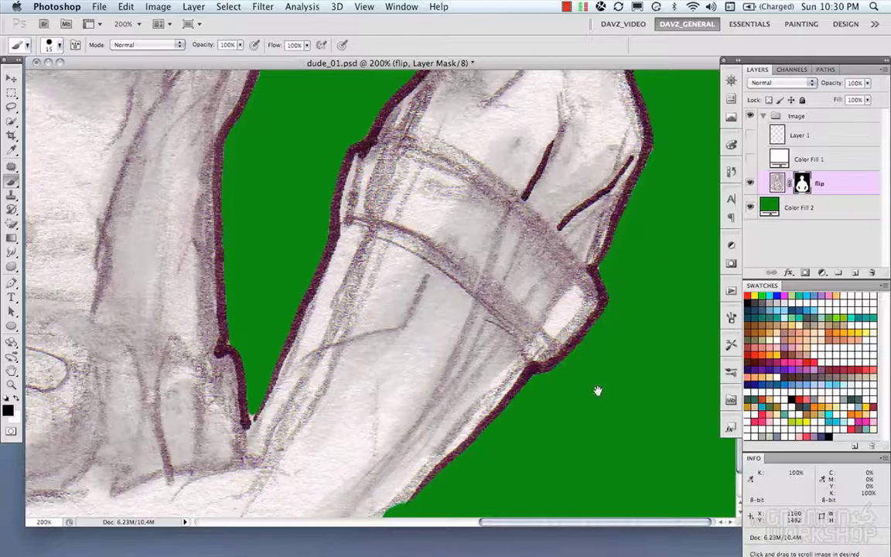
mouse_move(597, 390)
left_mouse_down()
mouse_move(628, 235)
mouse_move(642, 221)
mouse_move(565, 286)
left_mouse_up()
scroll(502, 382, "up", 3)
scroll(503, 382, "left", 2)
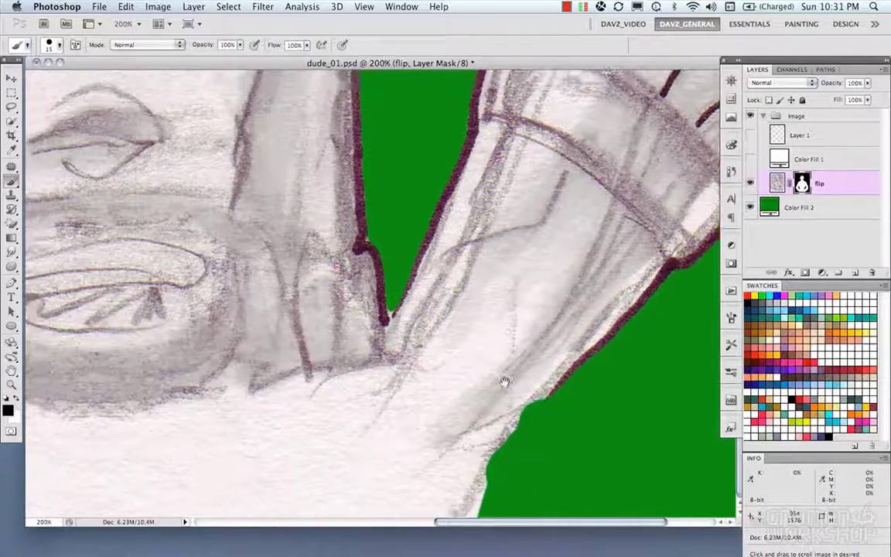
key("super+minus")
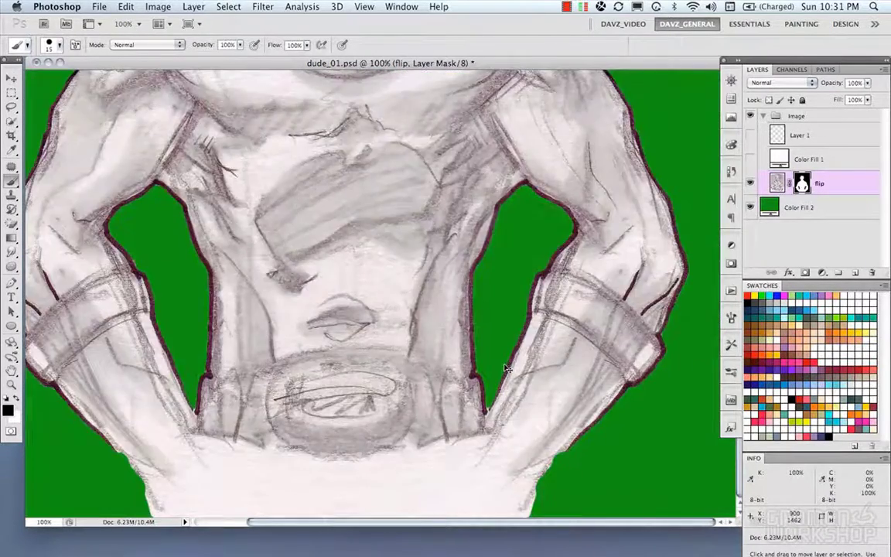
key("super+minus")
key("super+minus")
key("super+minus")
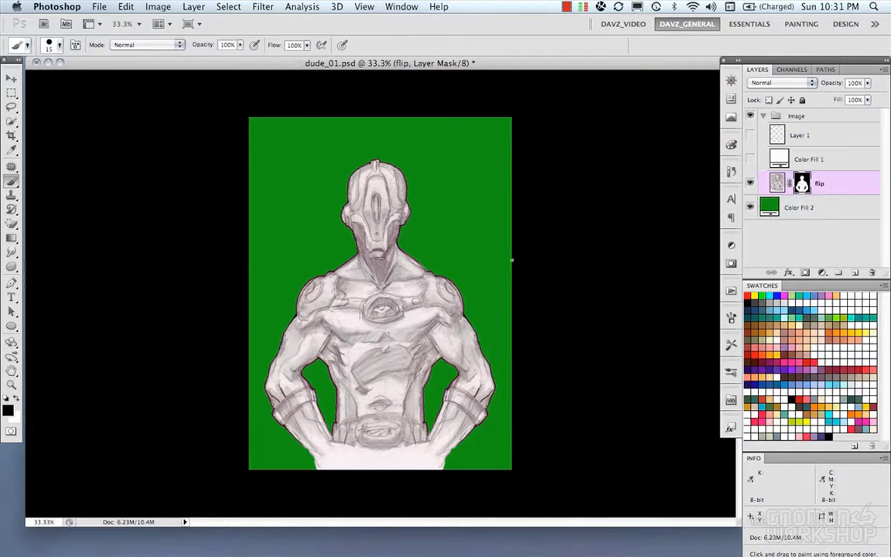
- Check the cutout against the background, save, and recolour Color Fill 2 to grey #757575
left_click(750, 205)
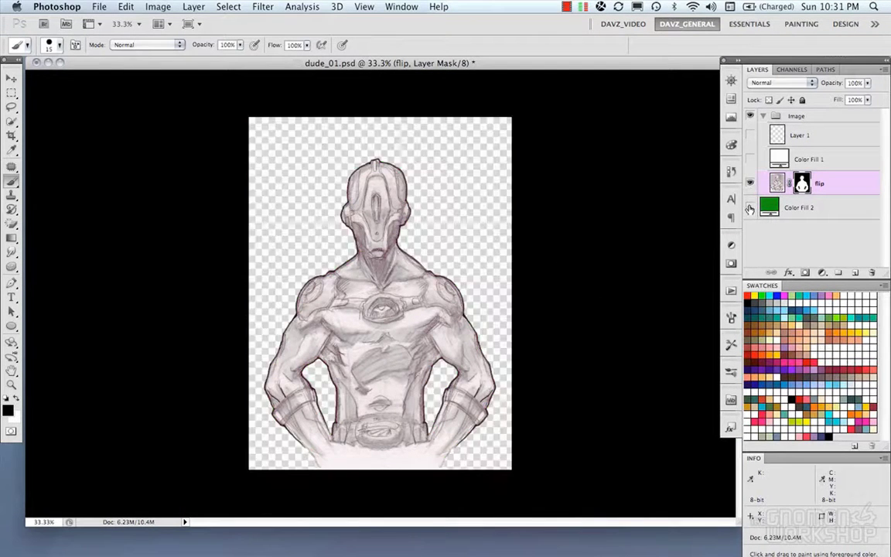
left_click(750, 209)
key("super+s")
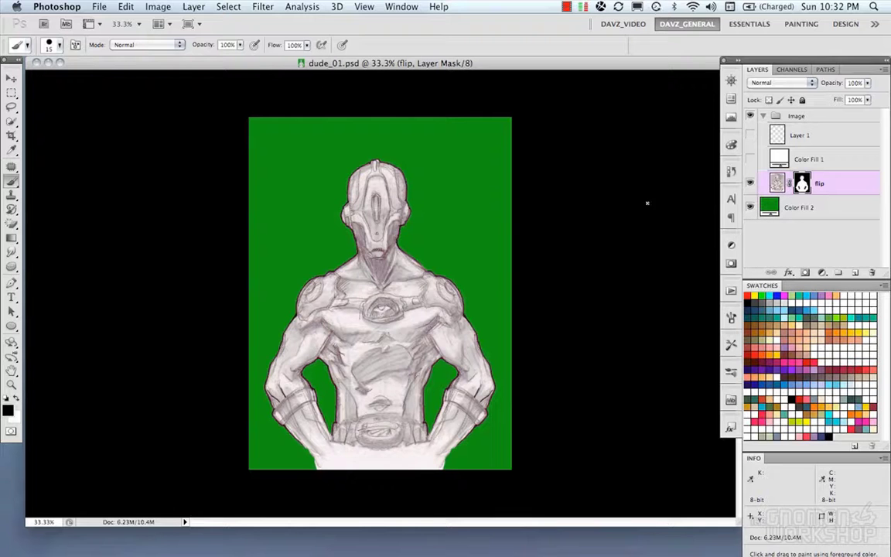
double_click(773, 203)
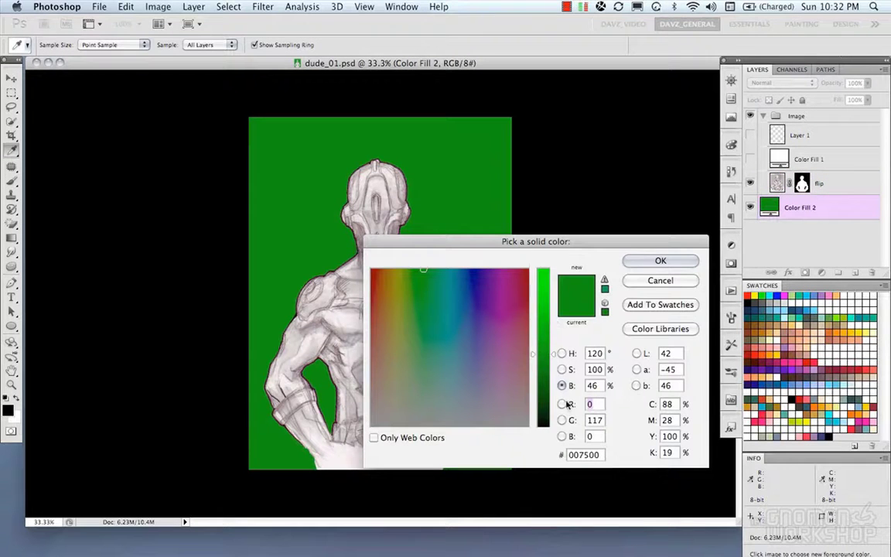
left_click(530, 426)
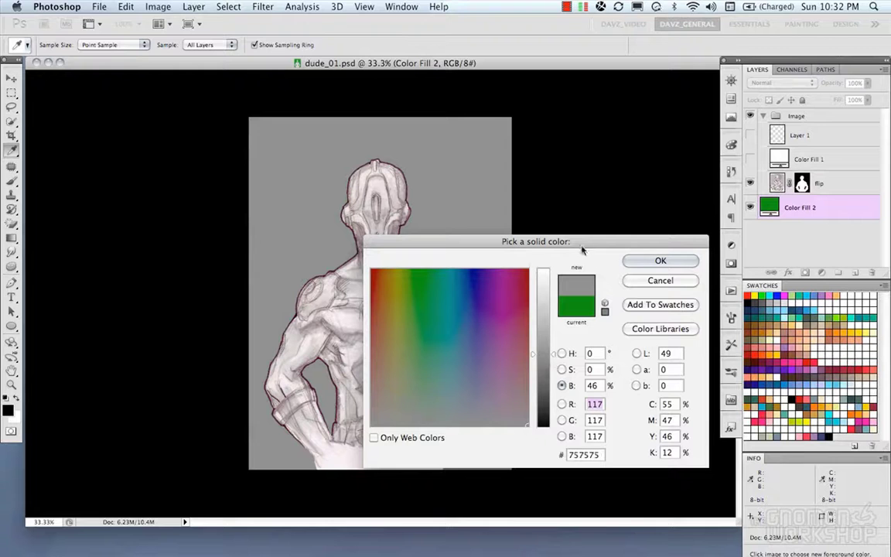
left_click(635, 263)
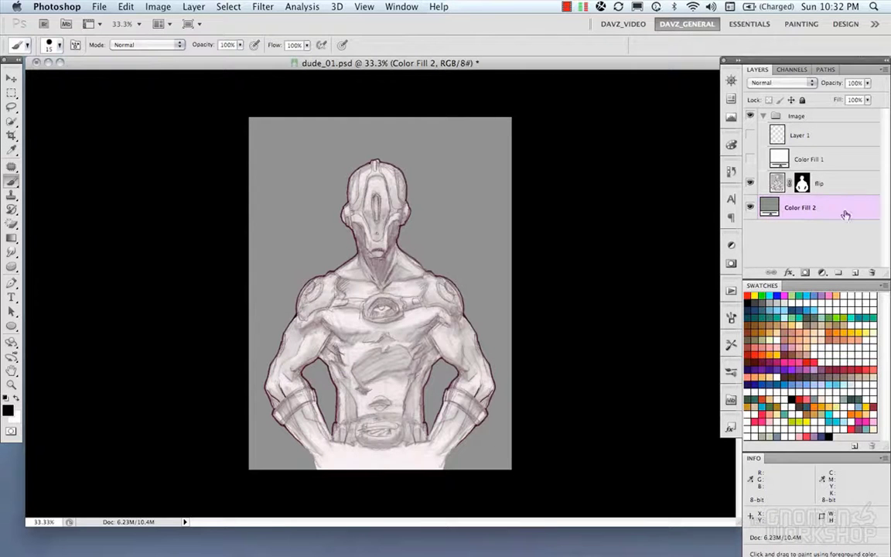
- Add a reversed Gradient Overlay at 45% opacity to the Color Fill 2 layer
double_click(864, 210)
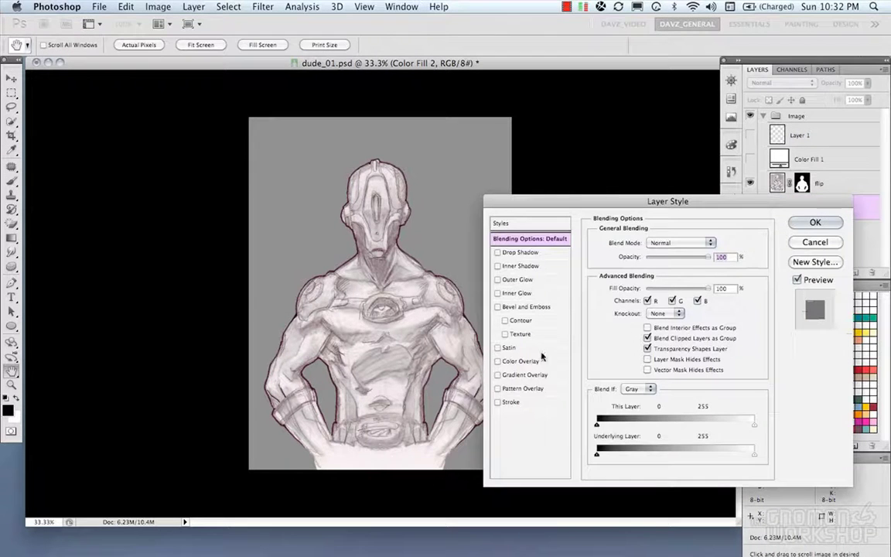
left_click(529, 376)
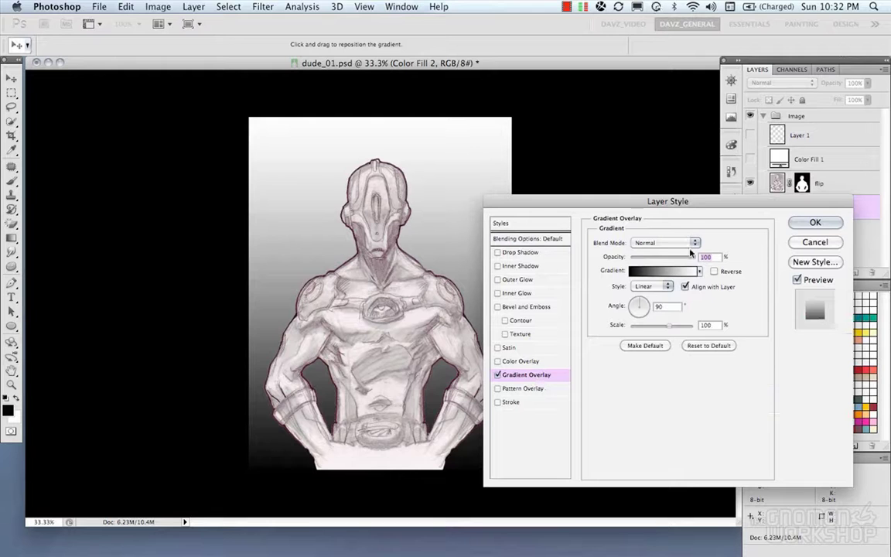
left_click(713, 271)
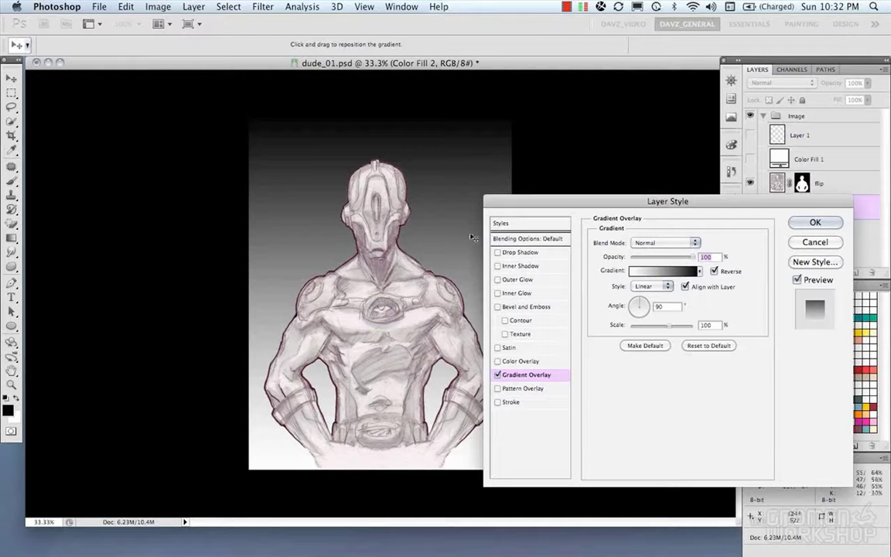
left_click_drag(688, 262, 657, 261)
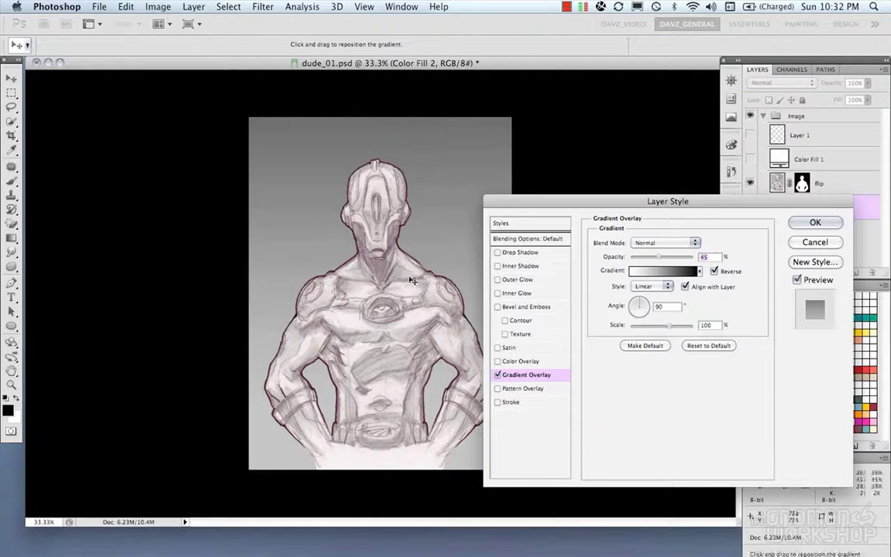
key("Return")
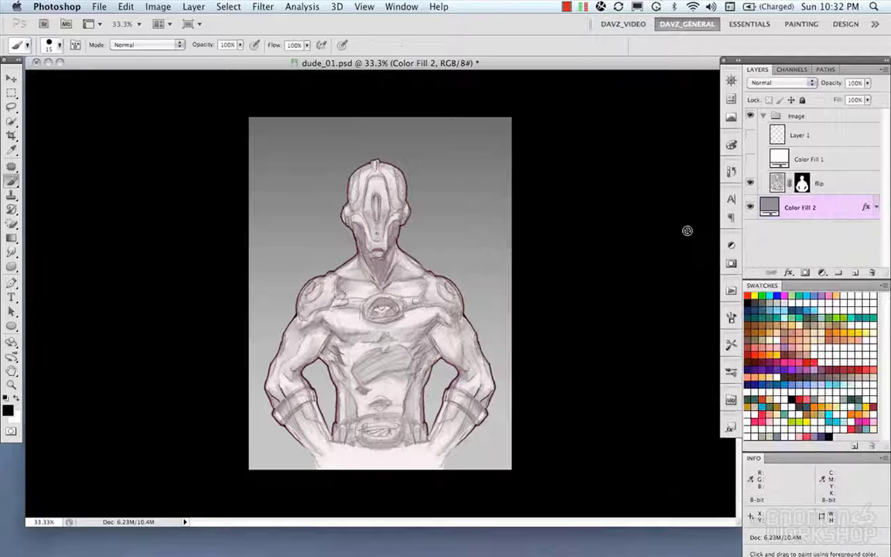